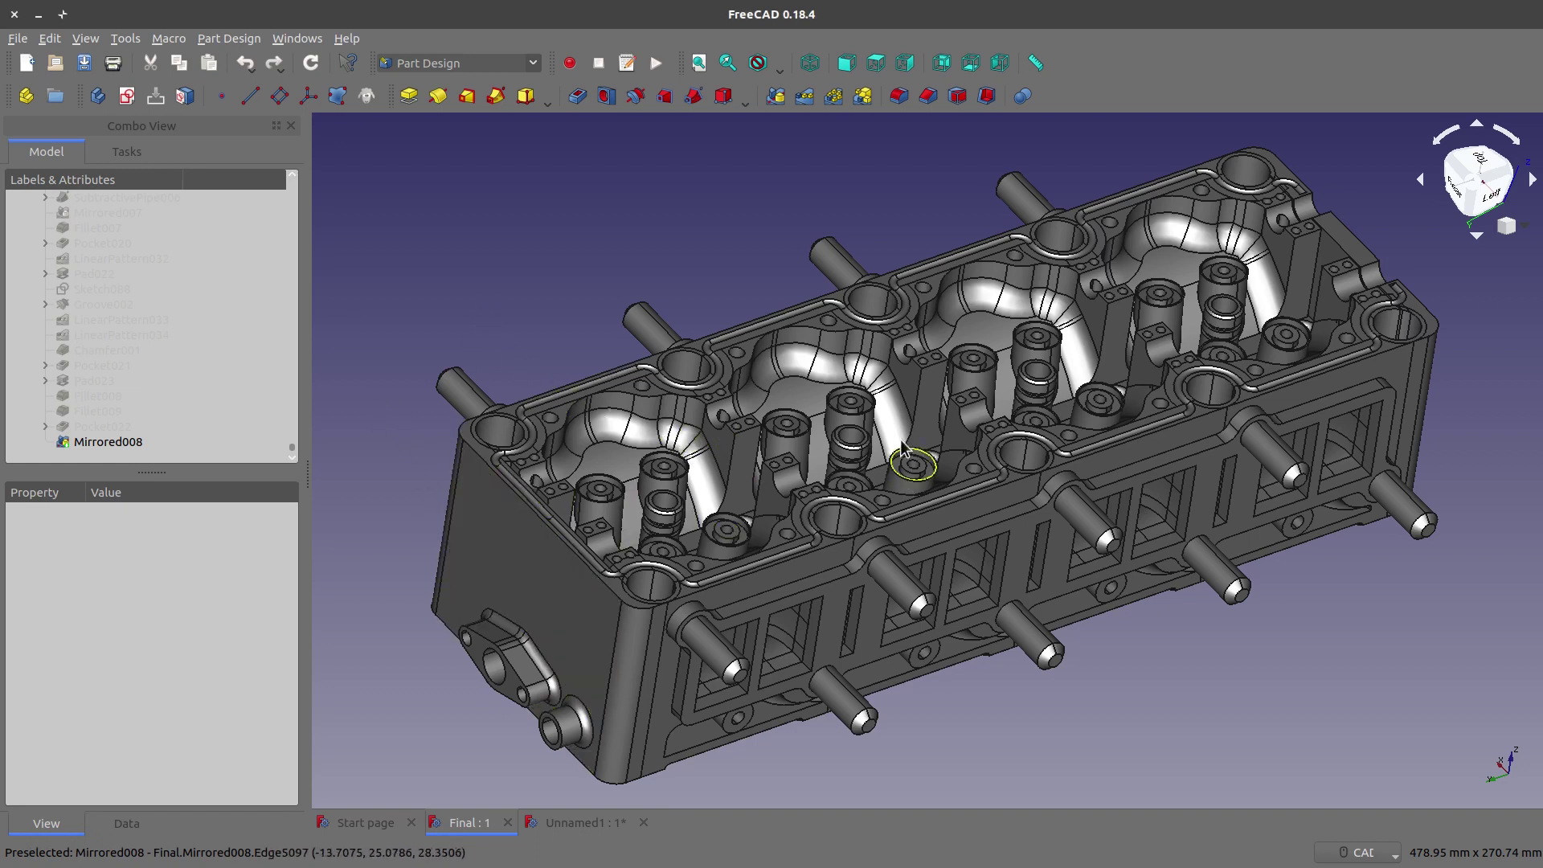
In the Unnamed1 document, create a new sketch attached to the XY_Plane
left_click(592, 824)
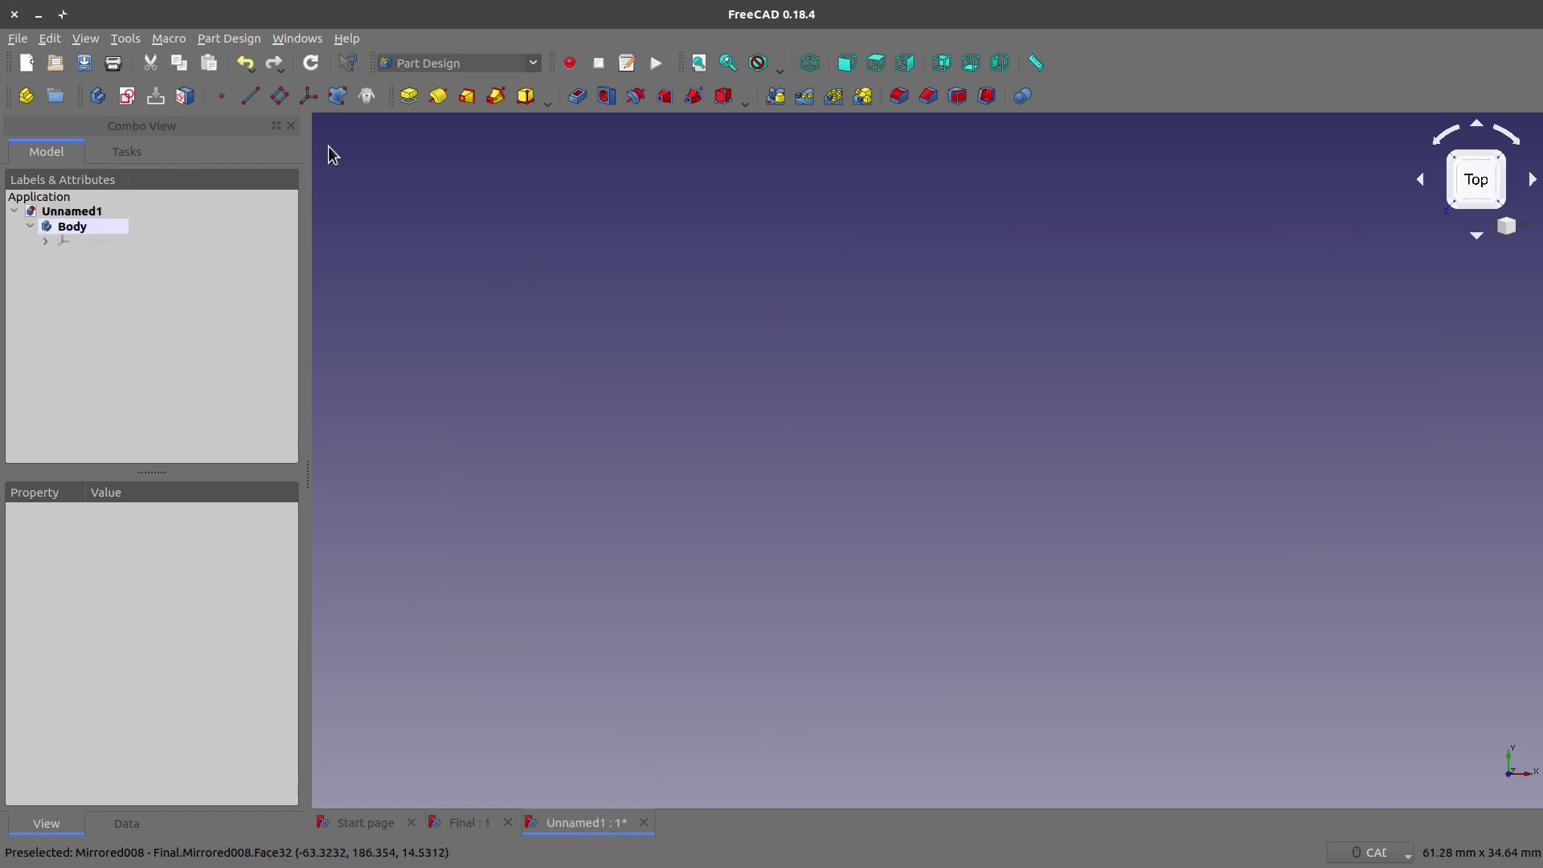
left_click(127, 96)
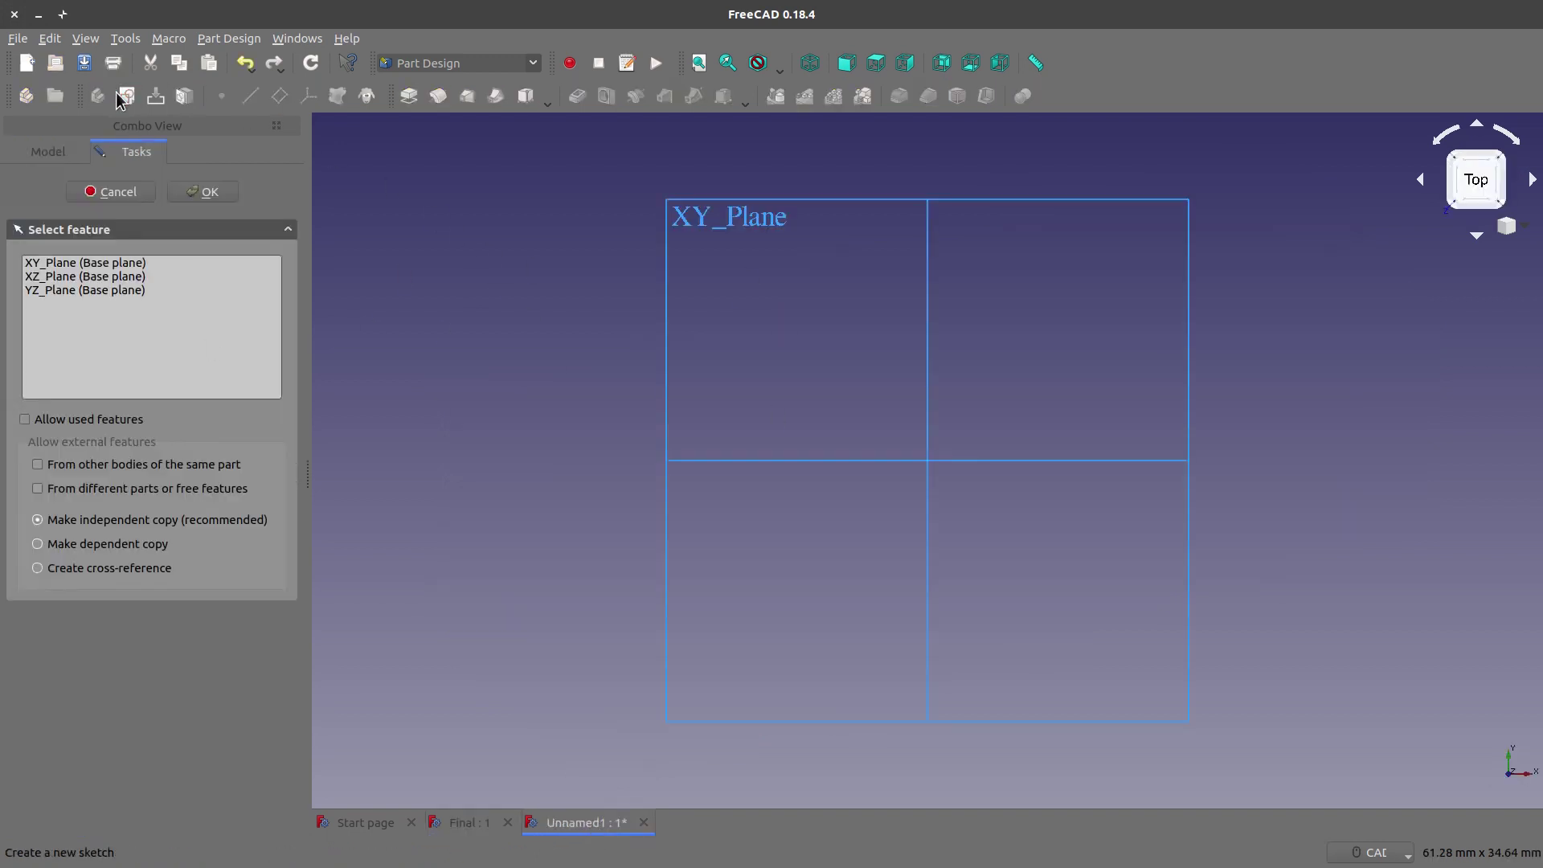
left_click(749, 206)
left_click(205, 191)
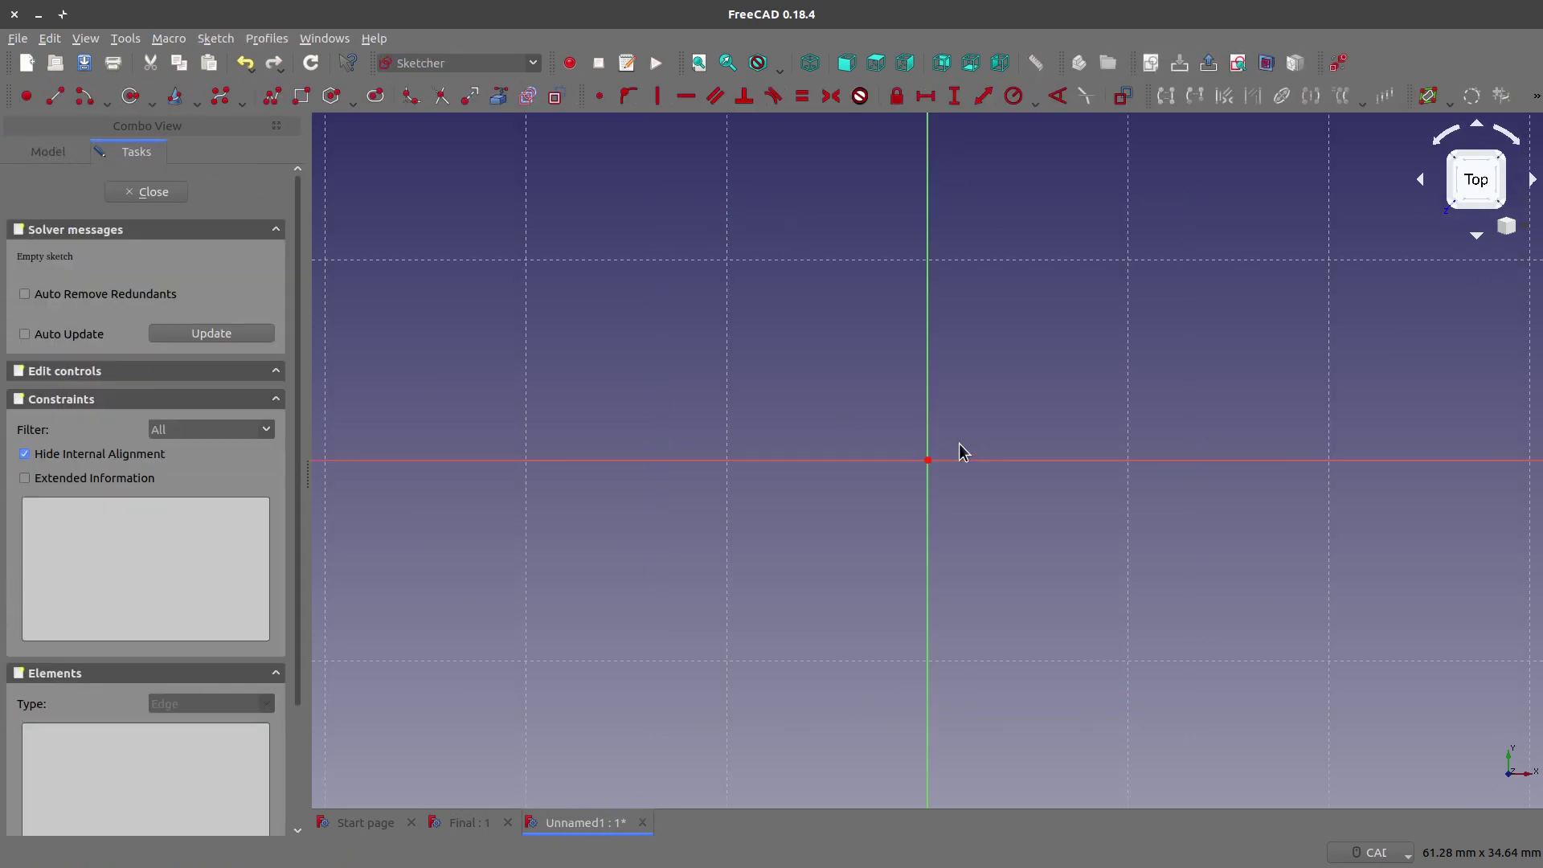
left_click(122, 103)
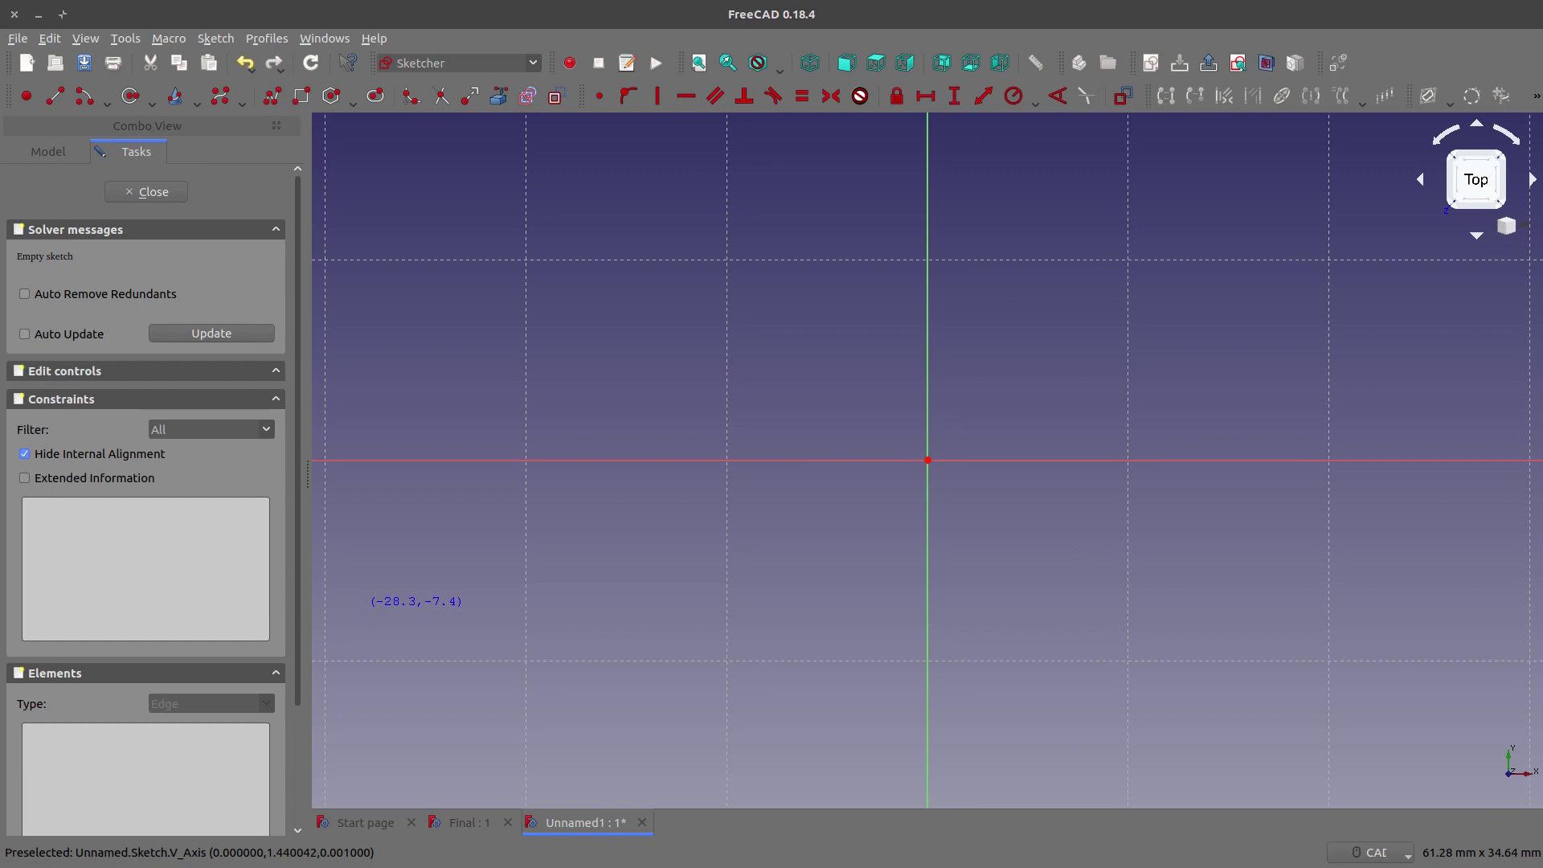
Draw a closed four-line polyline rectangle from the origin, its bottom on the horizontal axis
left_click_drag(81, 753, 6, 857)
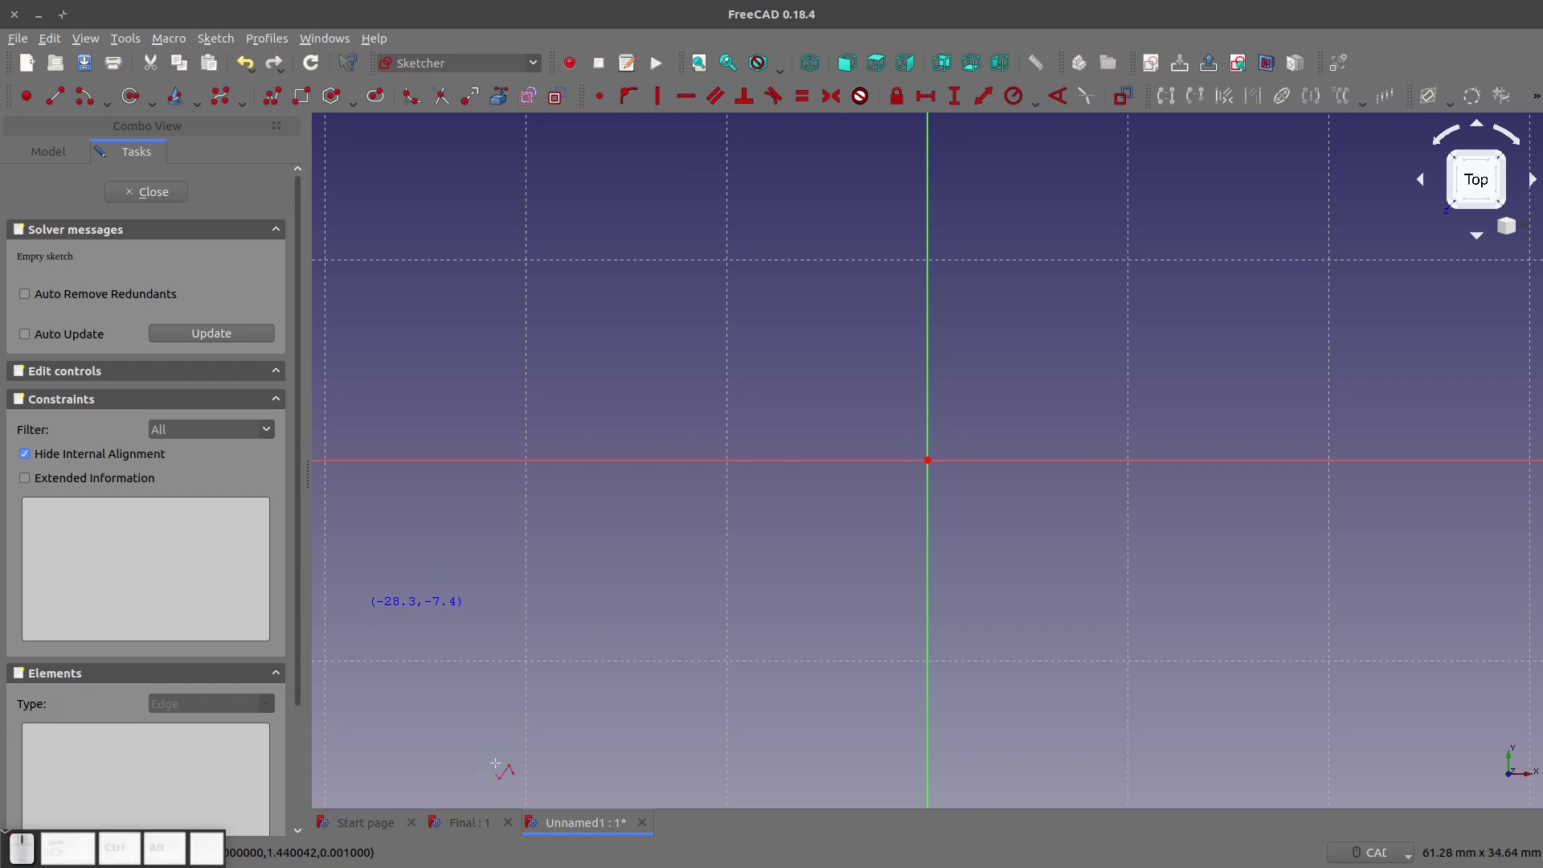
left_click(926, 461)
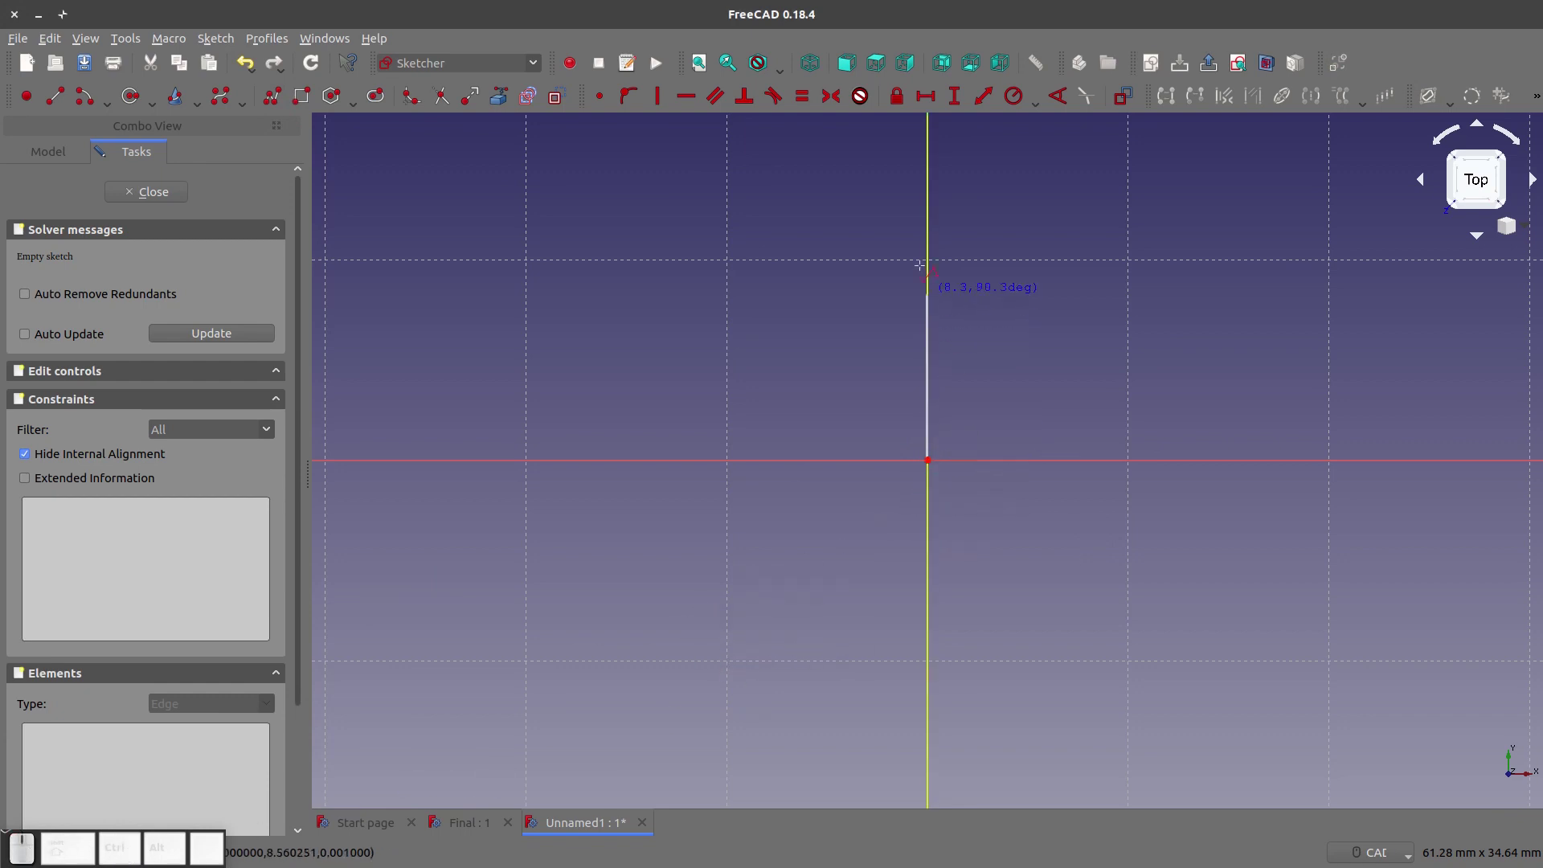
left_click(928, 247)
left_click(1306, 248)
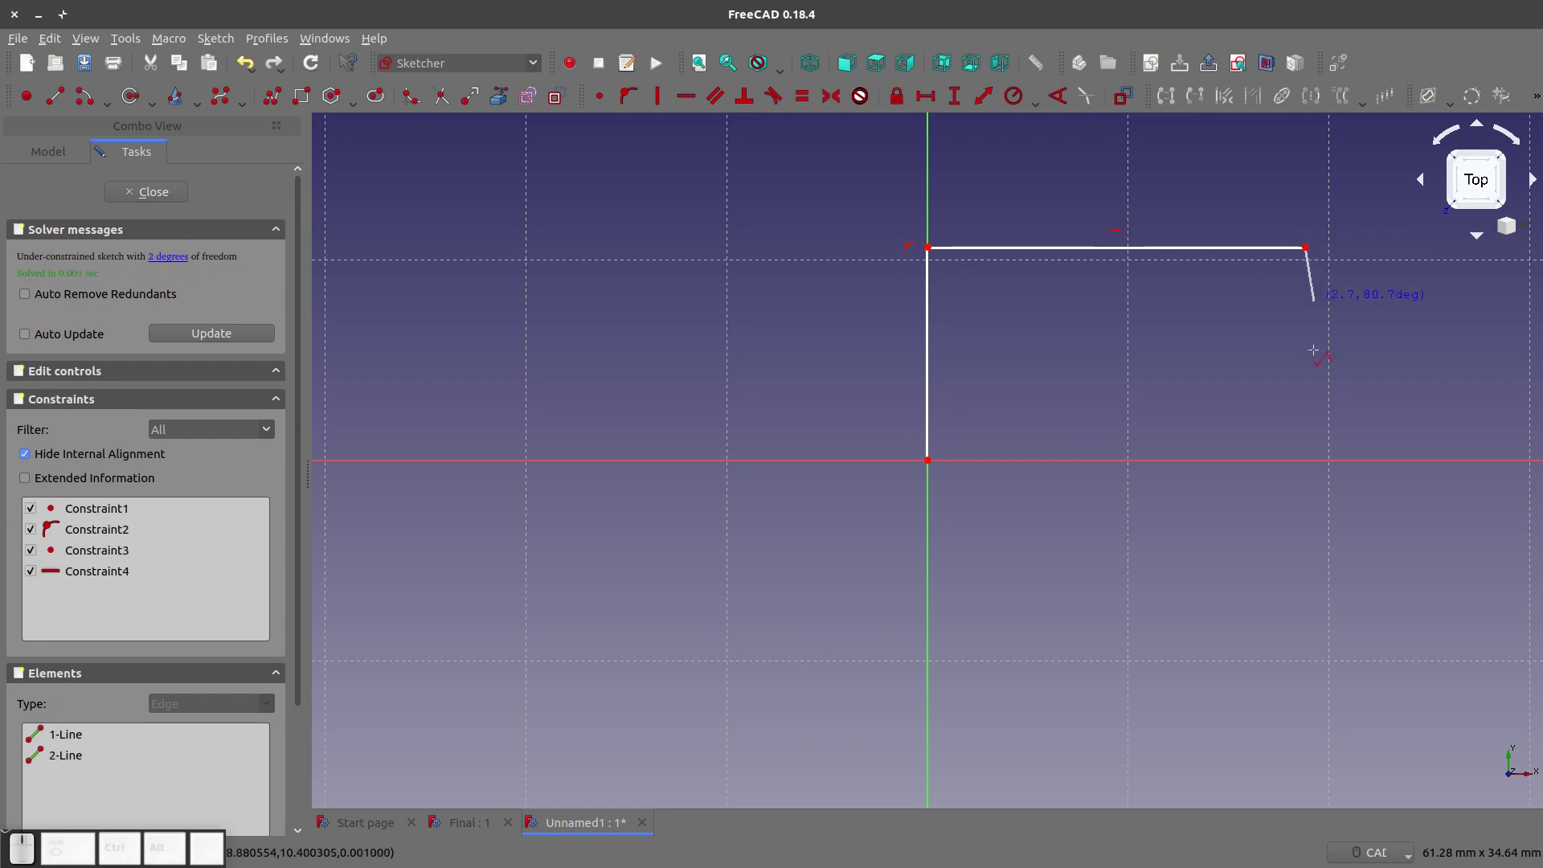
left_click(1302, 461)
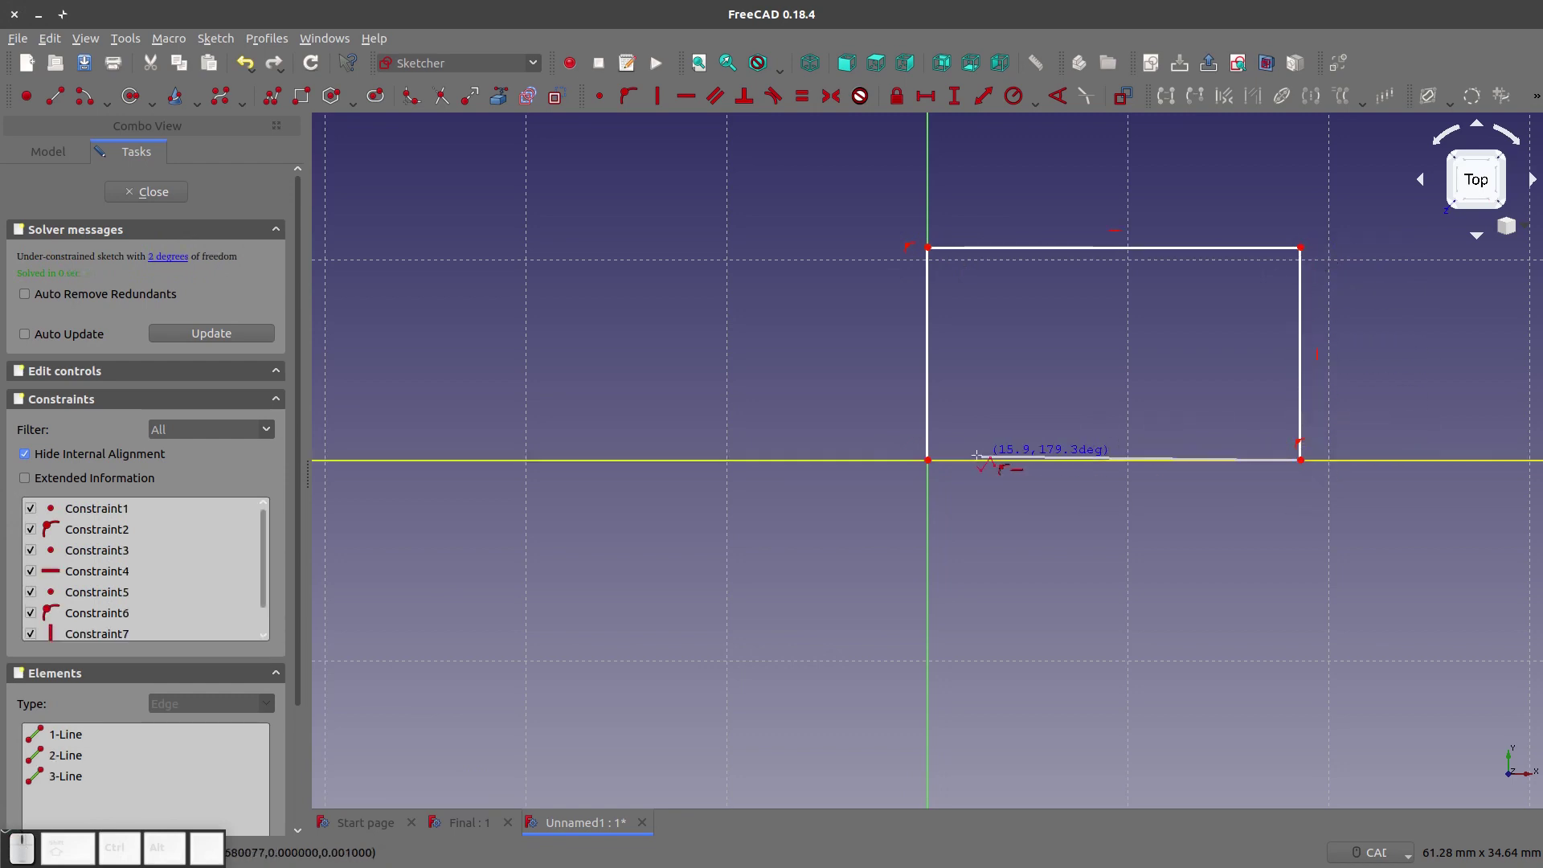
left_click(928, 461)
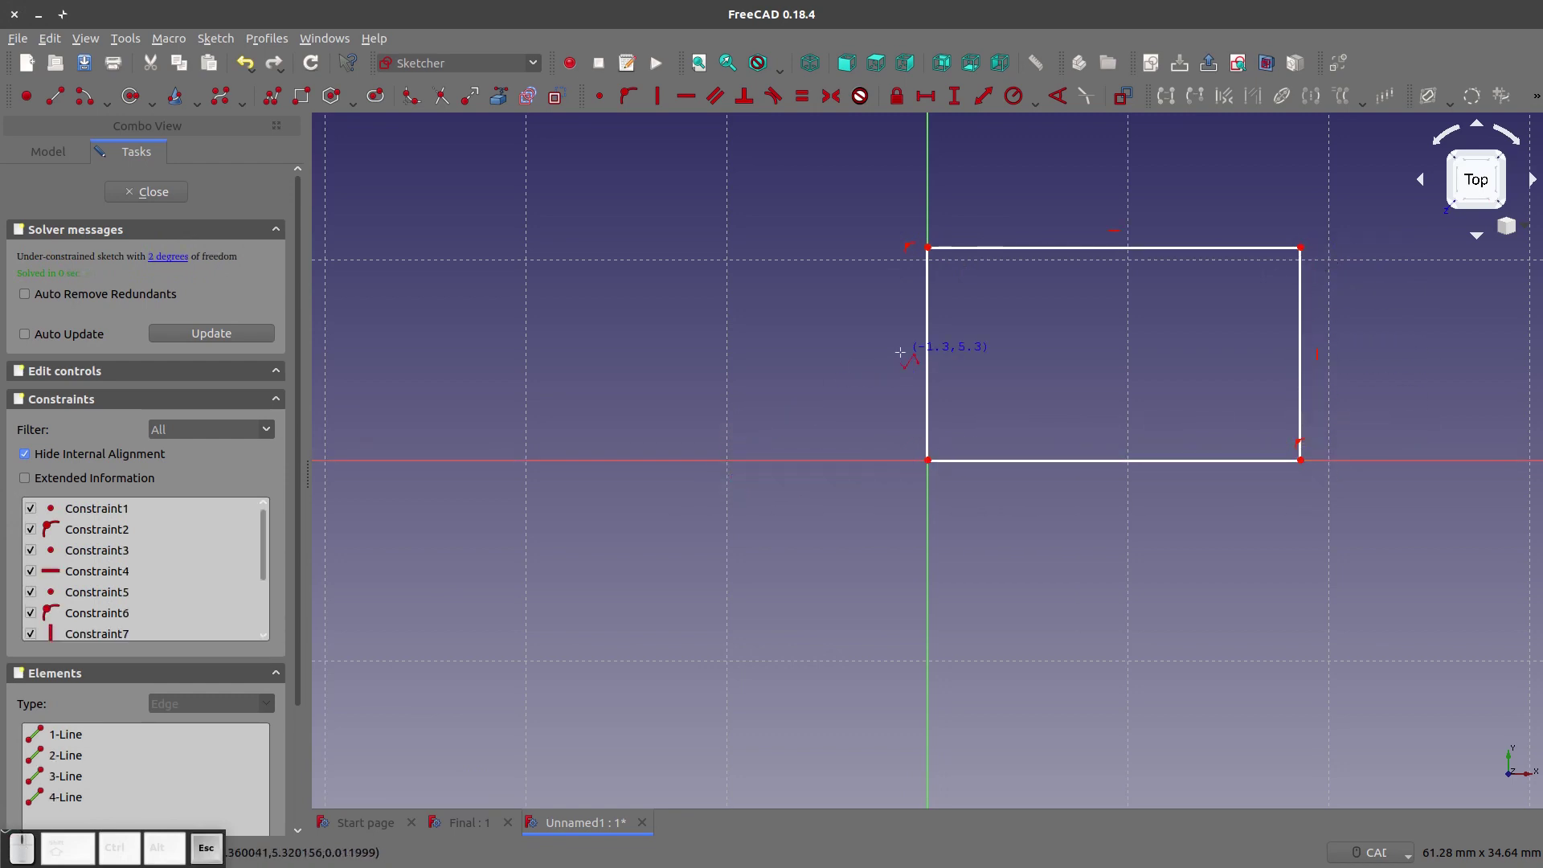
End the polyline and drag the top-left corner up and down to show the height is free
key("Escape")
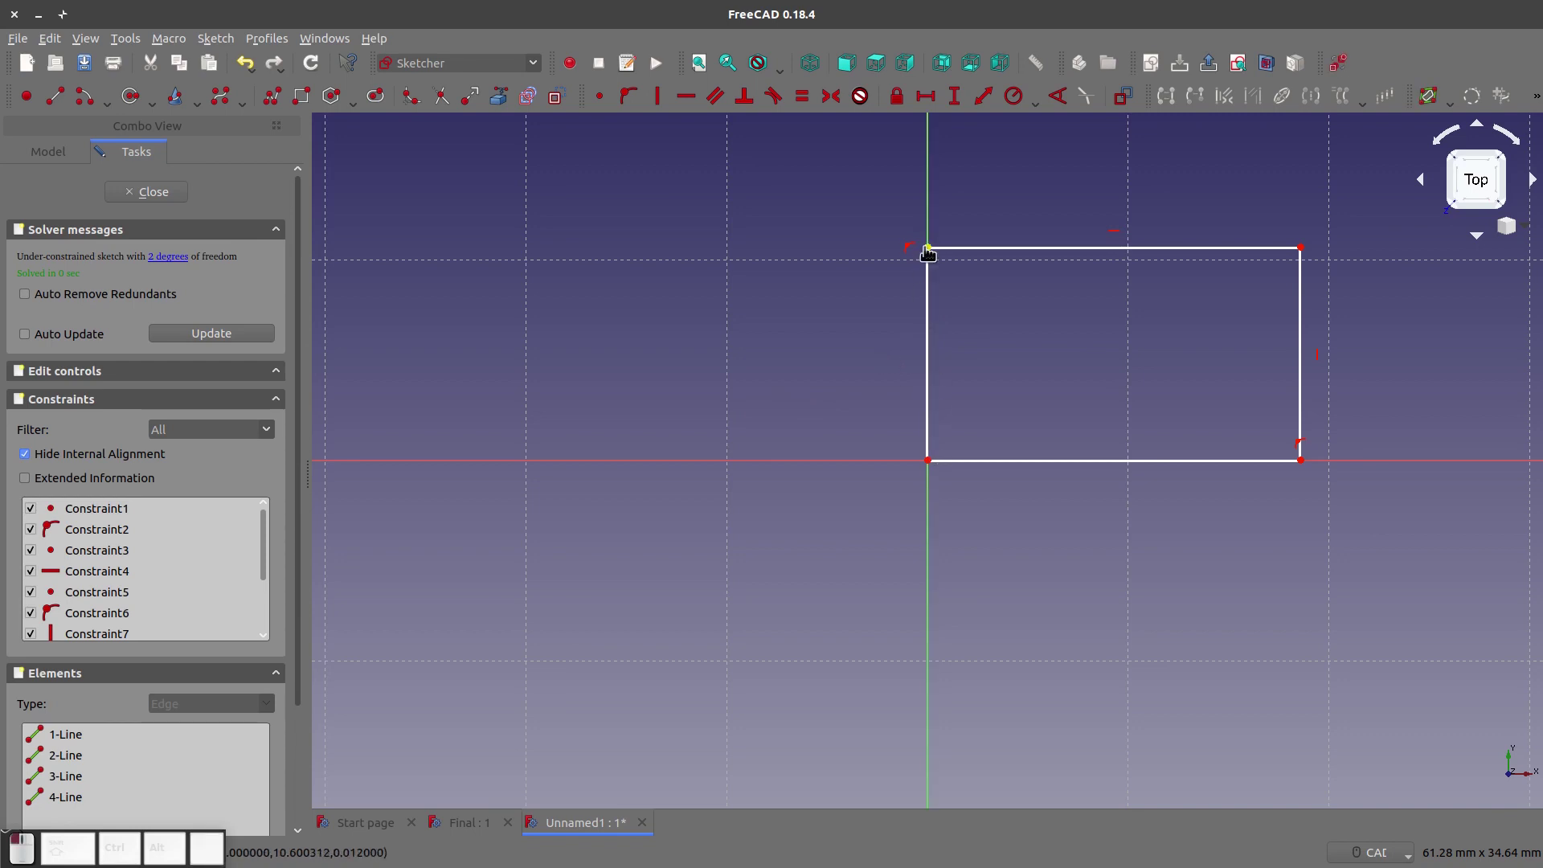
left_click_drag(922, 249, 910, 291)
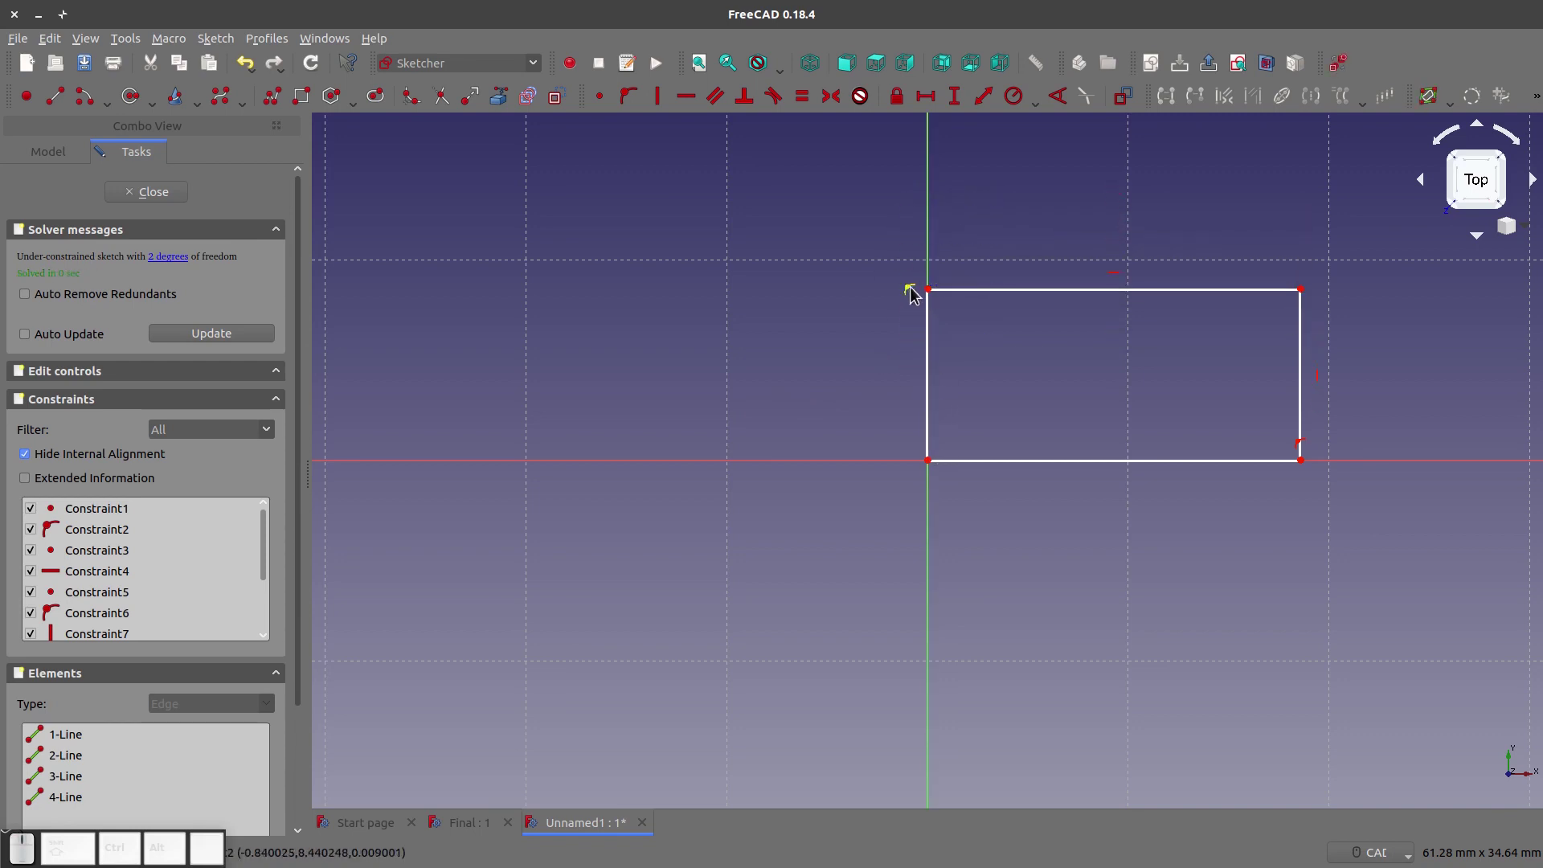
left_click(909, 290)
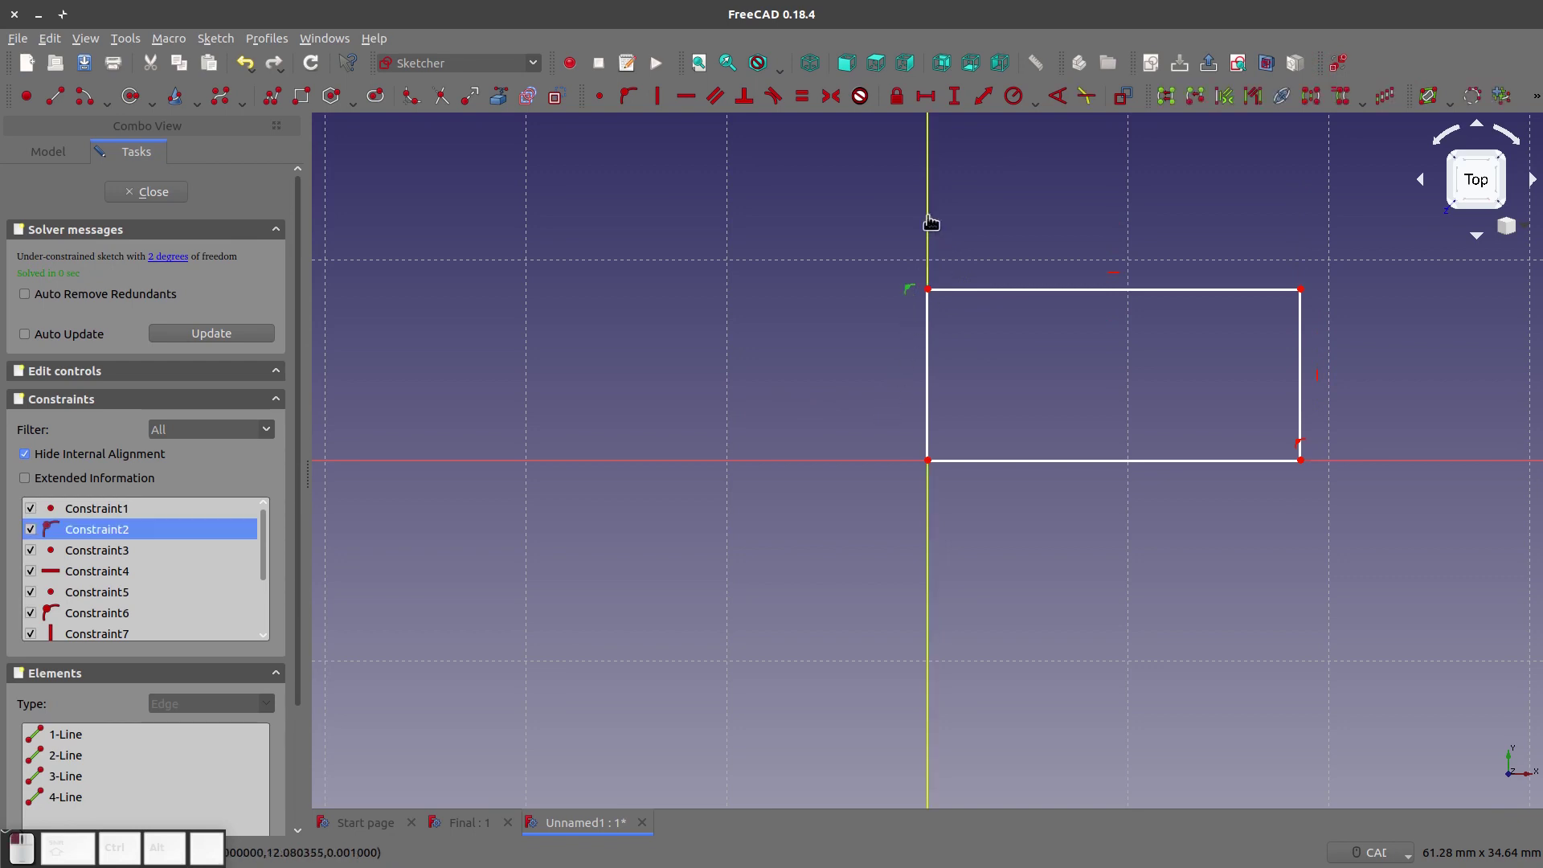
mouse_move(927, 294)
left_mouse_down()
mouse_move(930, 200)
mouse_move(929, 284)
left_mouse_up()
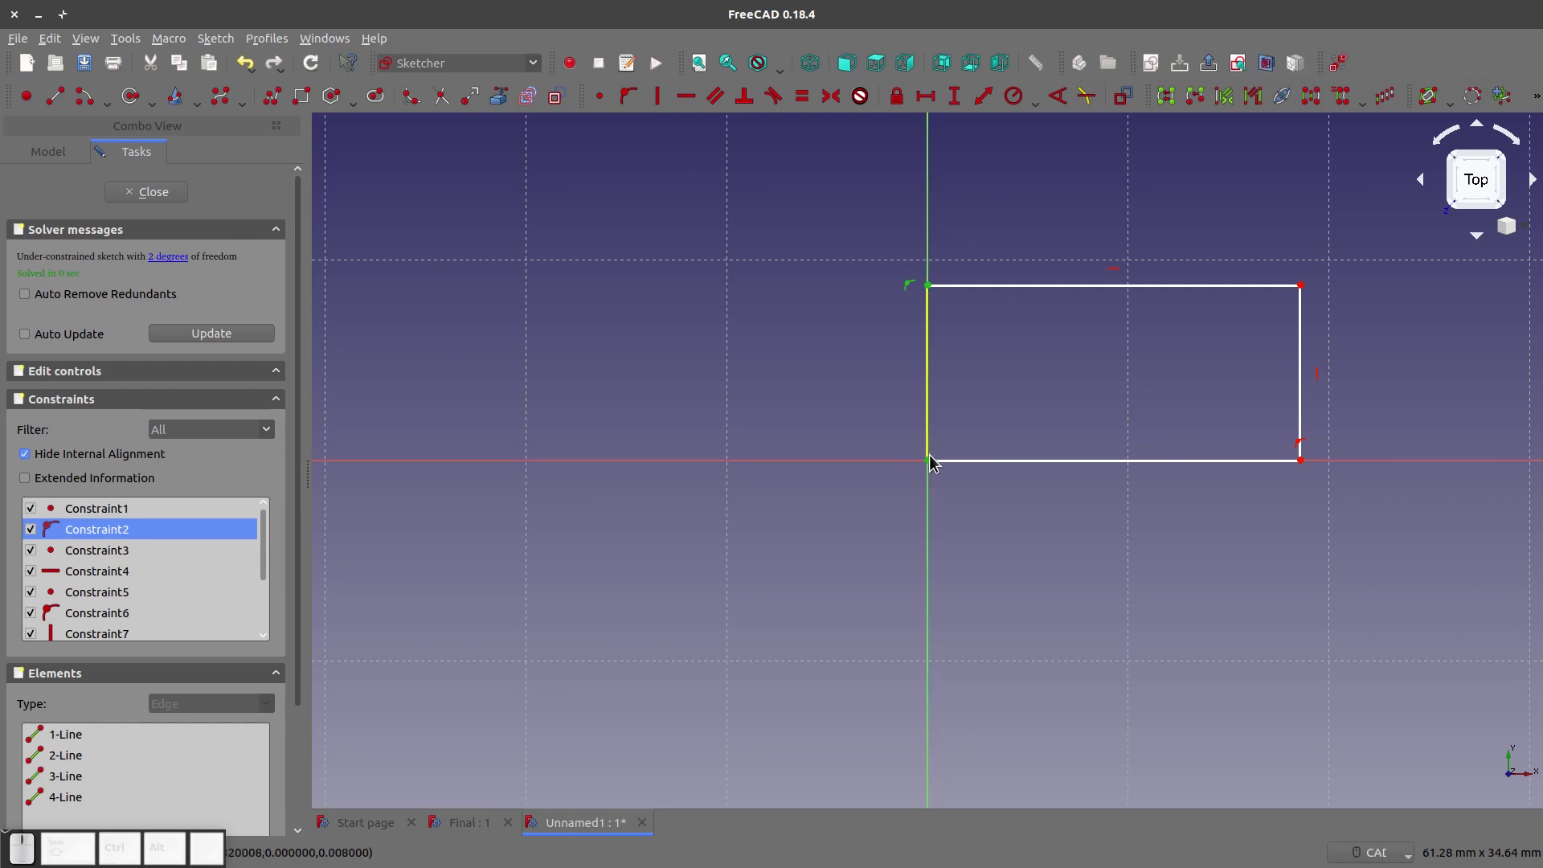
left_click(865, 316)
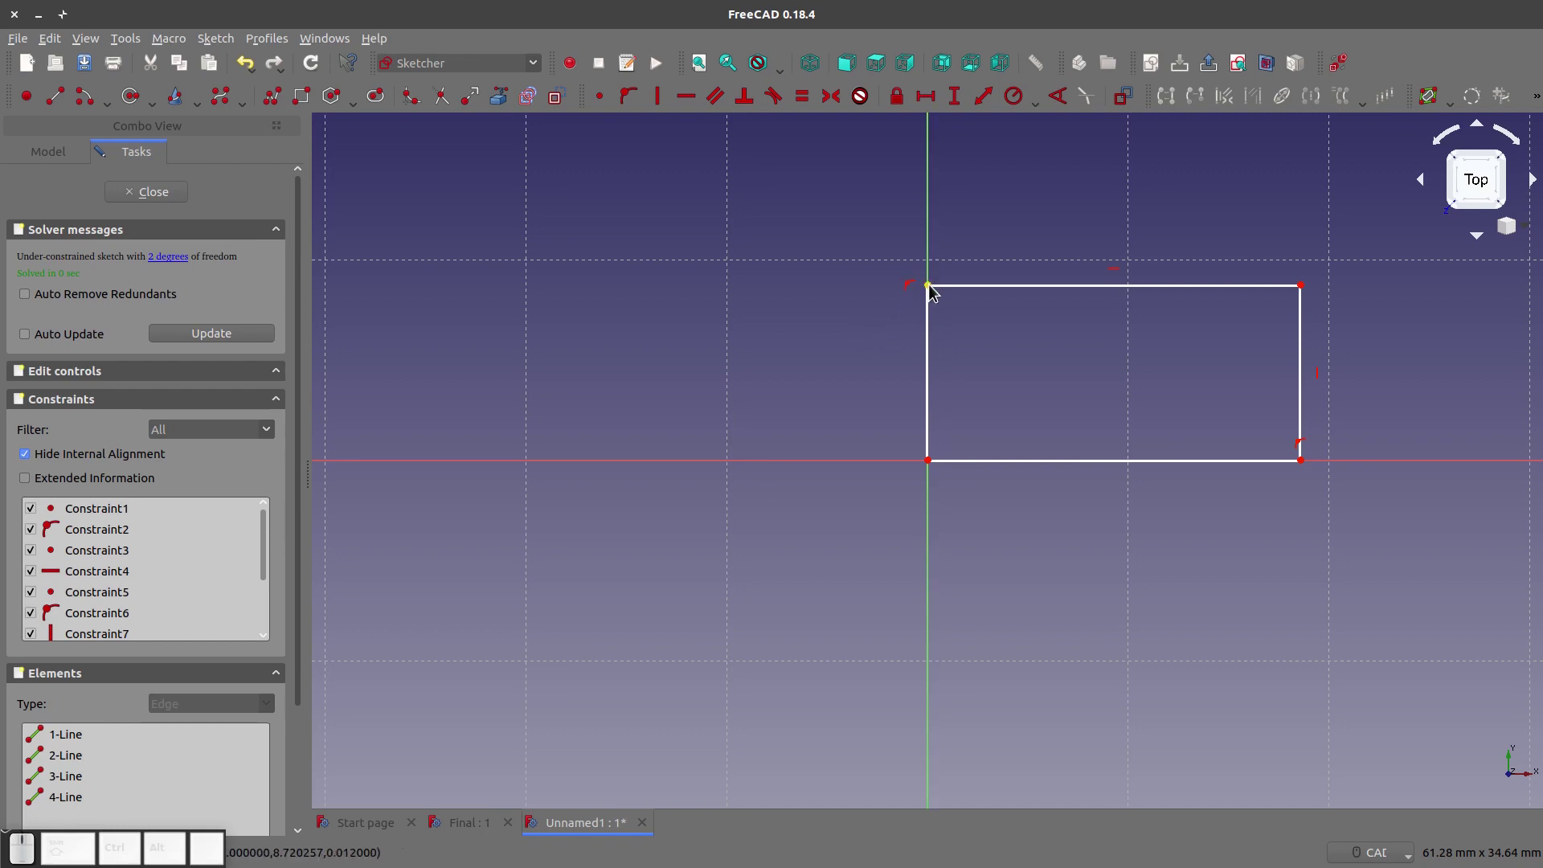
left_click_drag(930, 286, 926, 248)
Constrain the left edge vertical; the solver flags Constraint10 as redundant
left_click(929, 327)
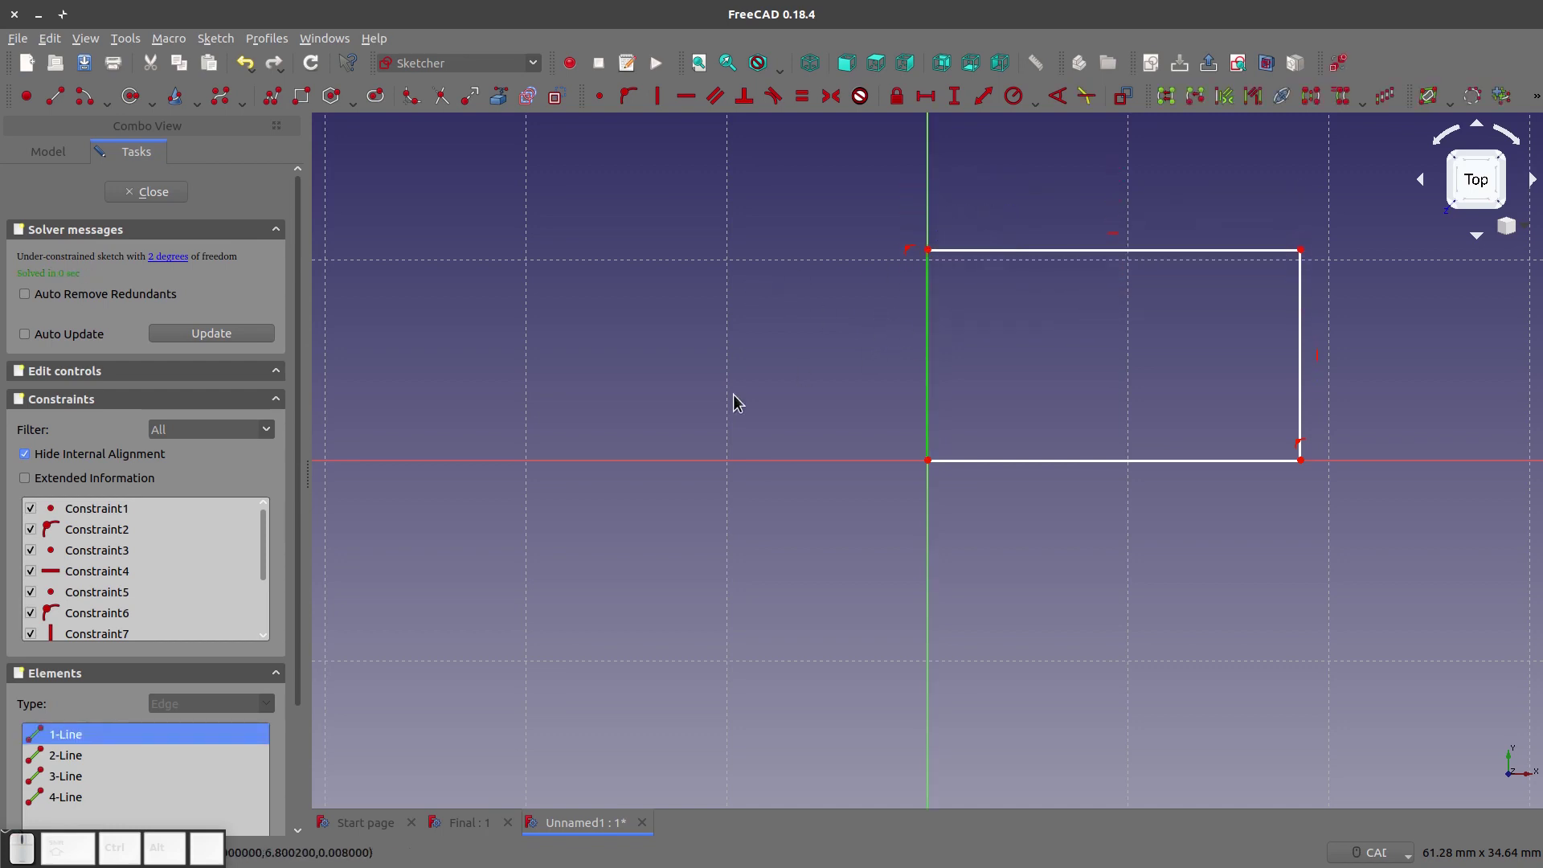
key("v")
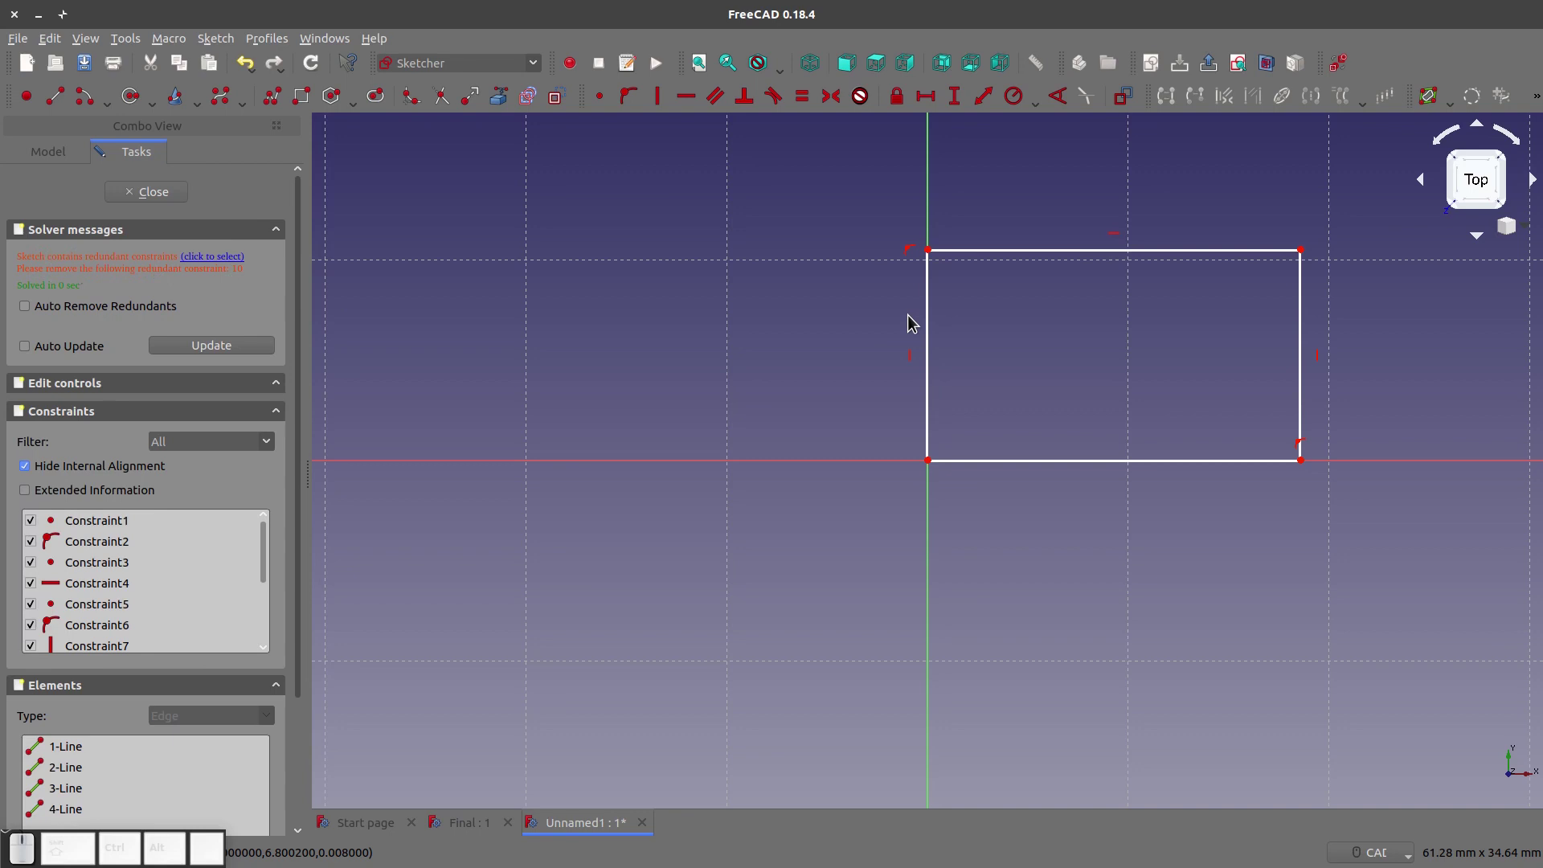
scroll(153, 571, "down", 5)
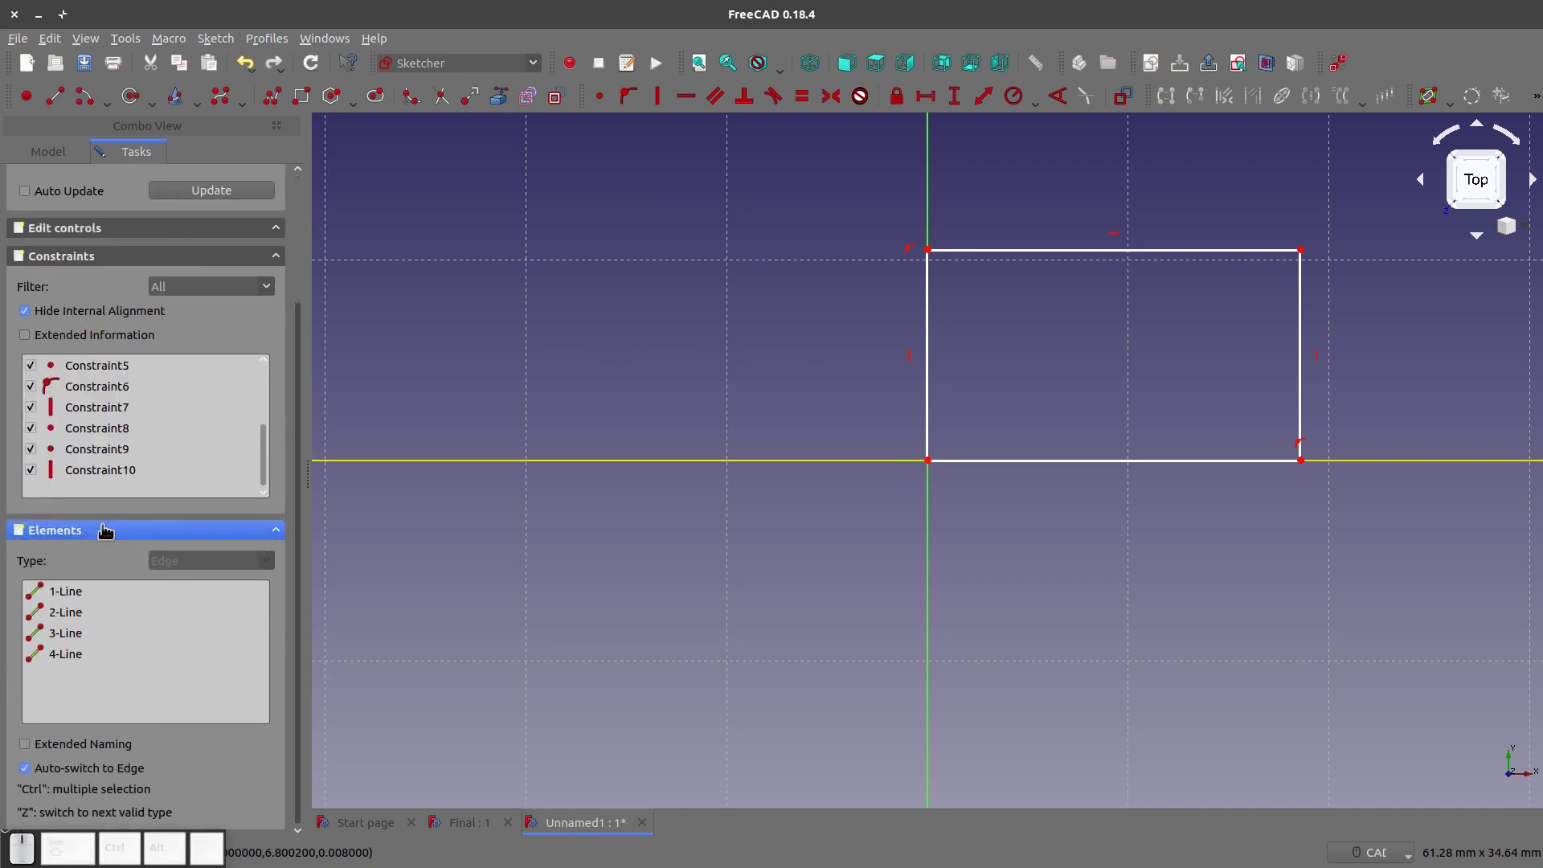
scroll(899, 396, "up", 2)
scroll(904, 391, "down", 4)
scroll(1158, 337, "up", 2)
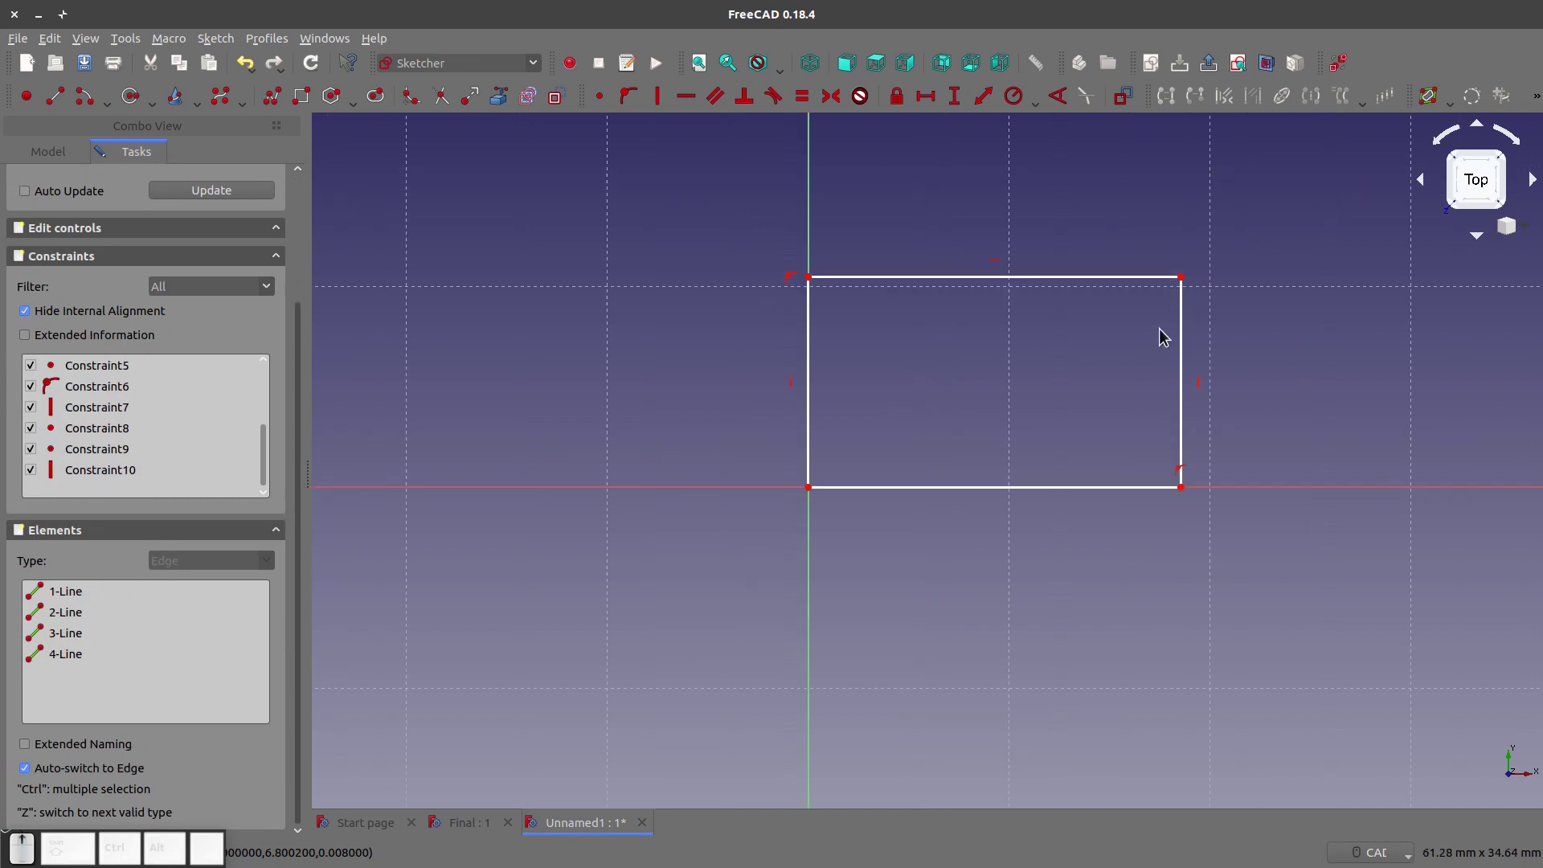
scroll(161, 346, "up", 3)
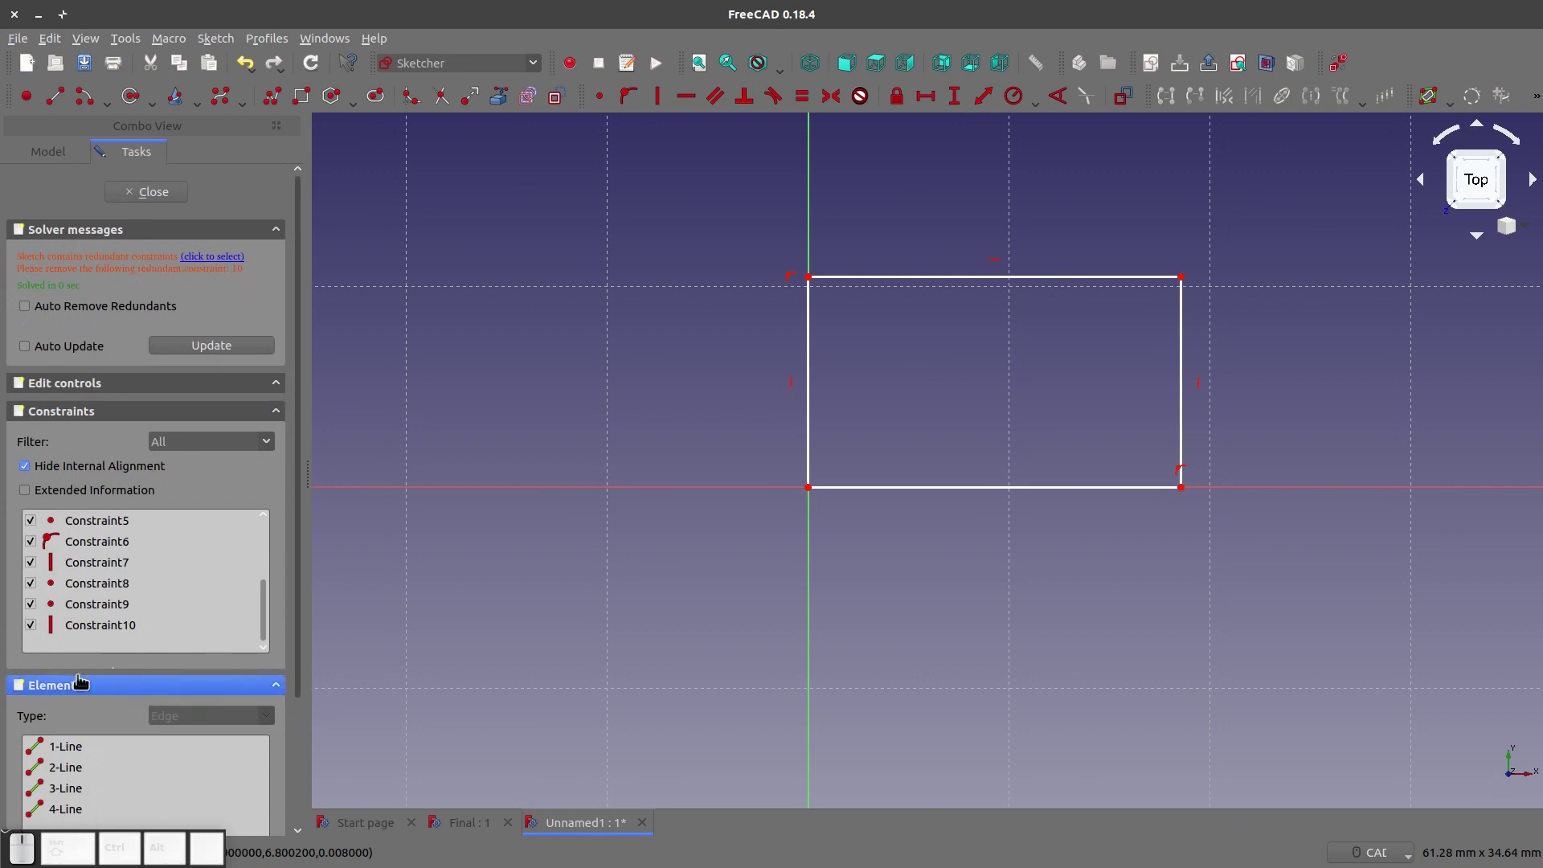
Delete Constraint10 and drag the top-left corner to confirm 2 degrees of freedom
right_click(80, 629)
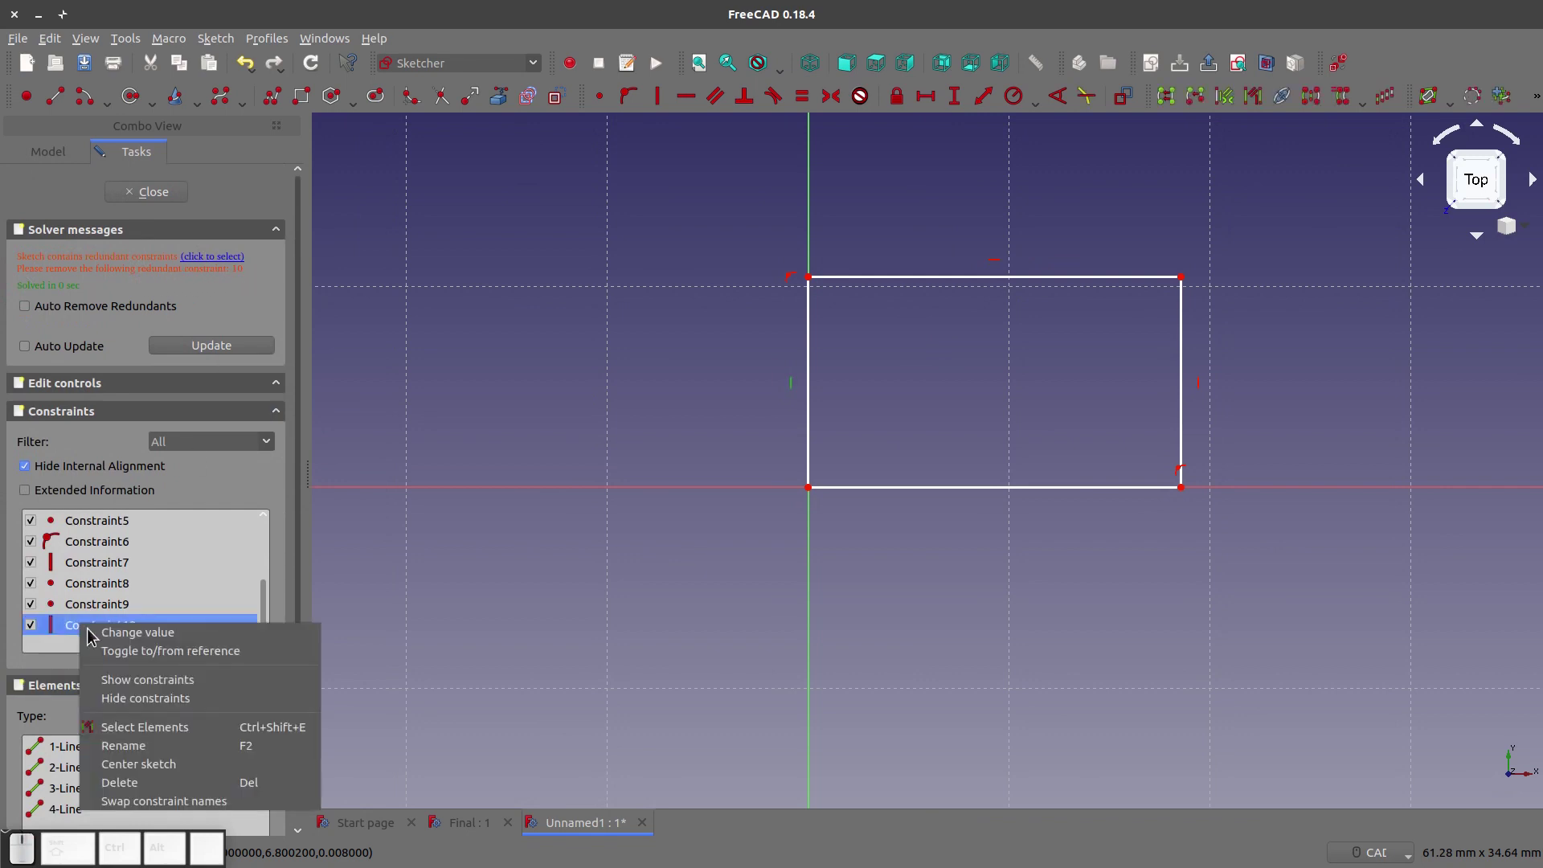
left_click(128, 784)
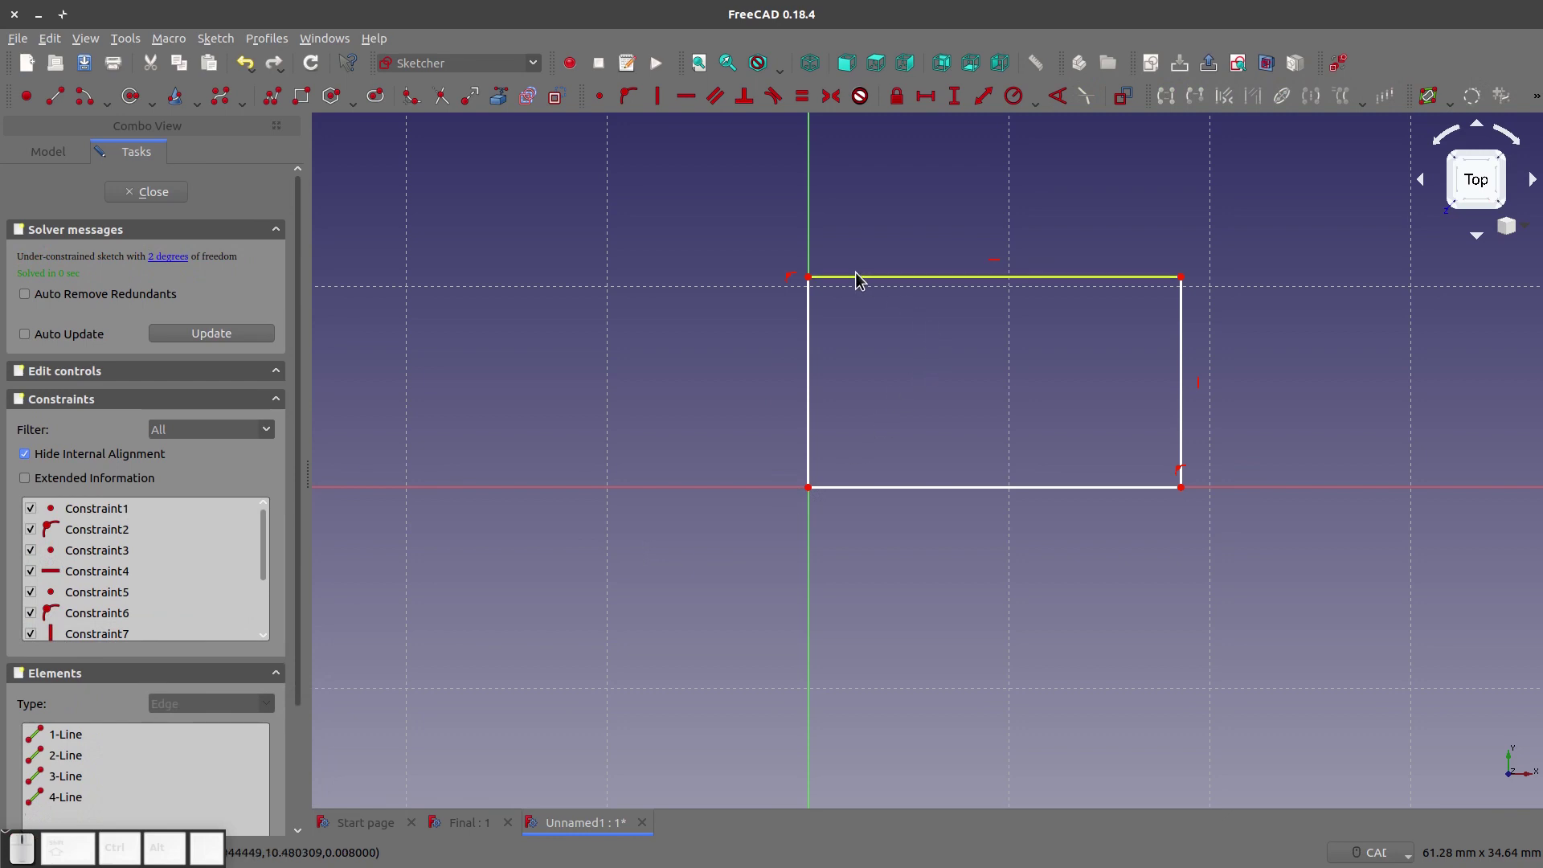
mouse_move(809, 278)
left_mouse_down()
mouse_move(805, 242)
mouse_move(799, 366)
mouse_move(791, 255)
left_mouse_up()
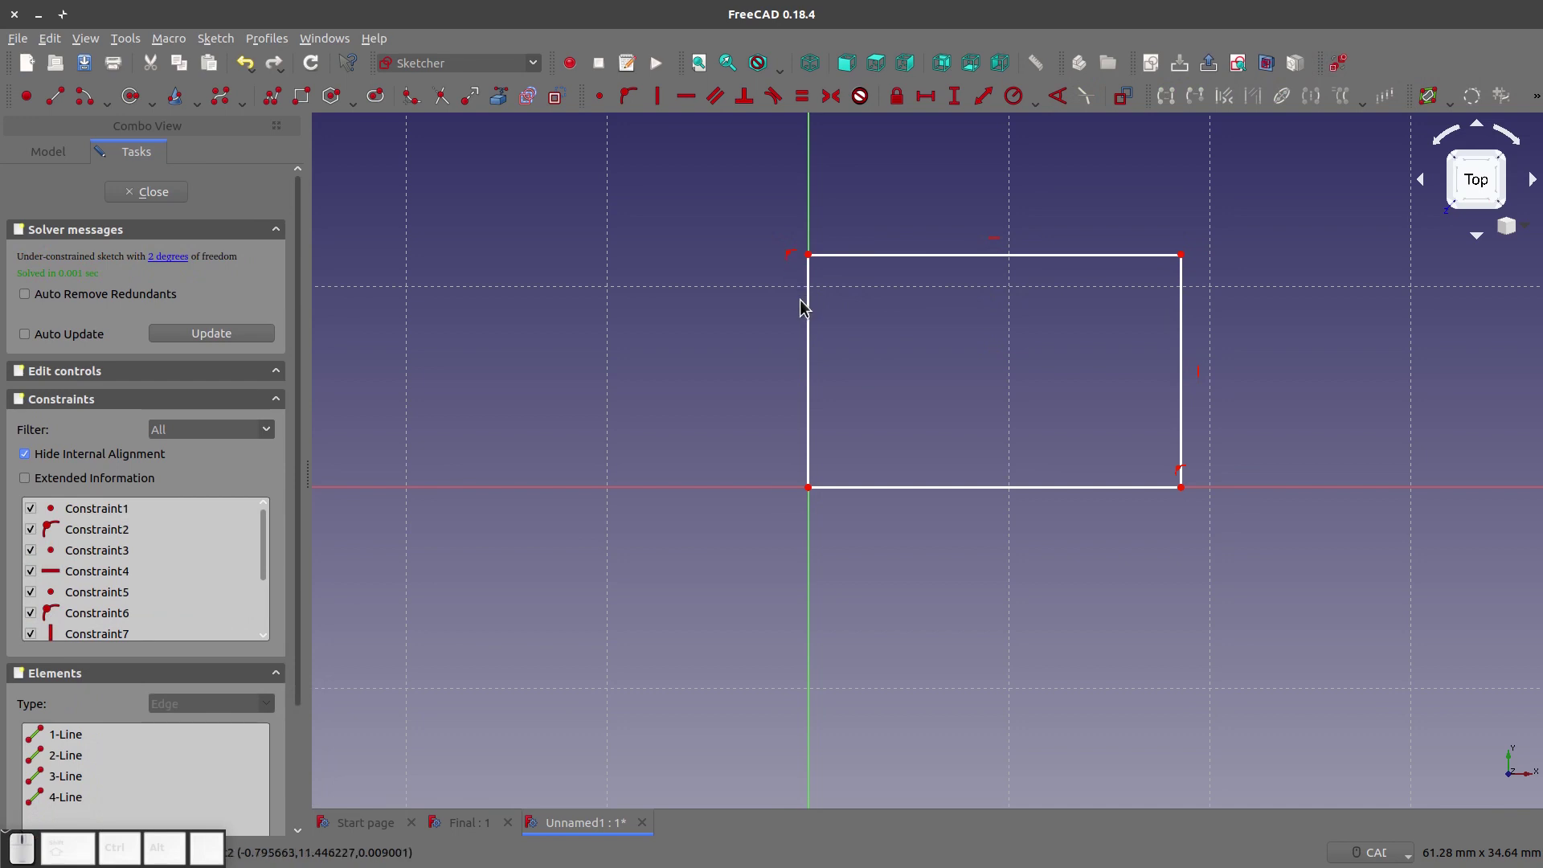
Turn on Auto Remove Redundants and Auto Update in the solver messages panel
left_click(808, 333)
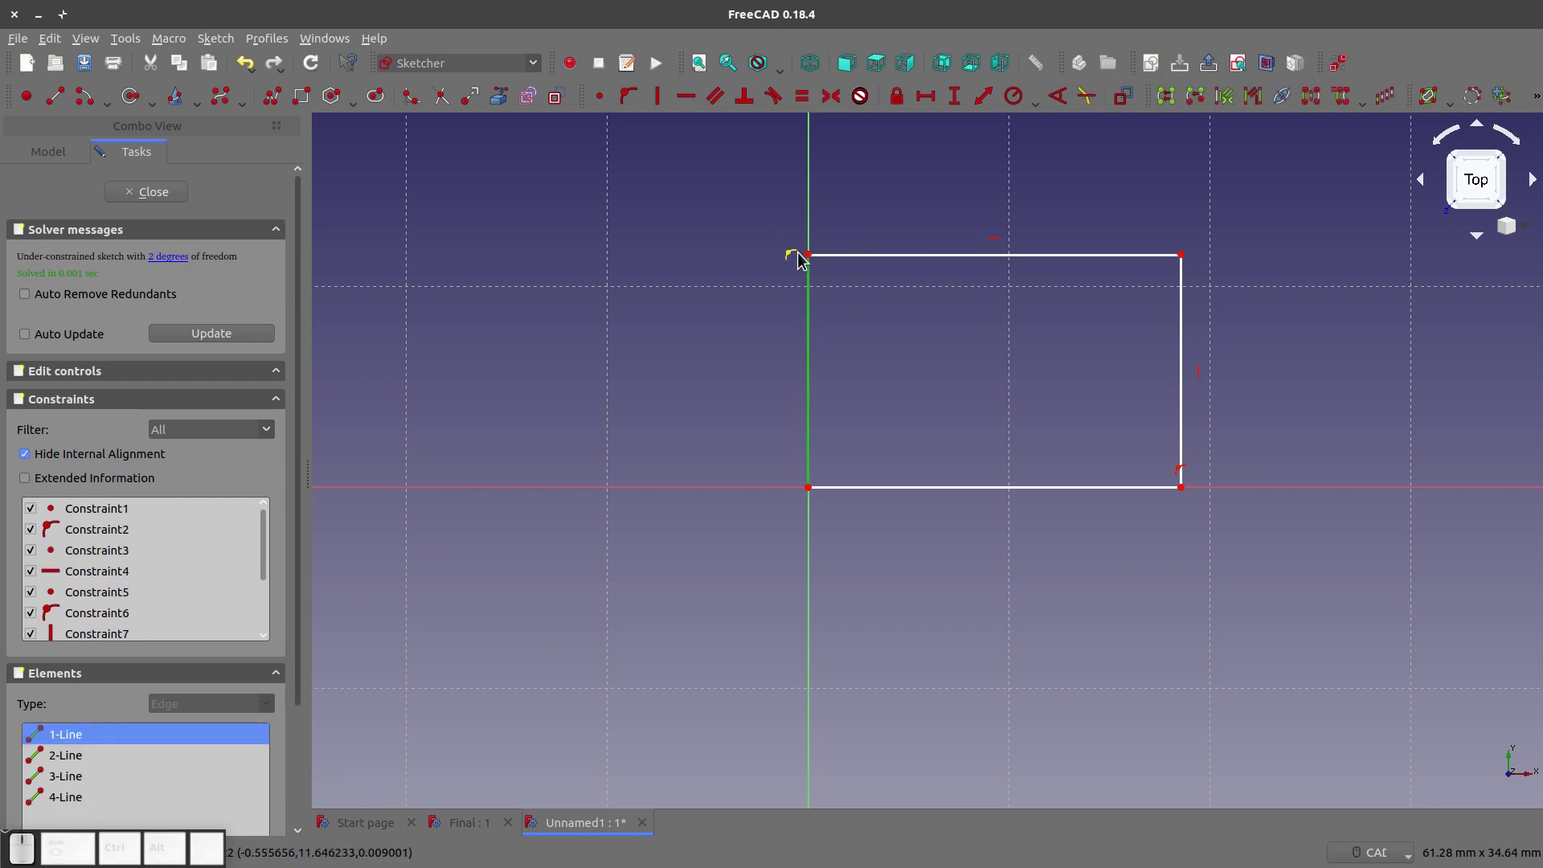
left_click_drag(808, 254, 817, 299)
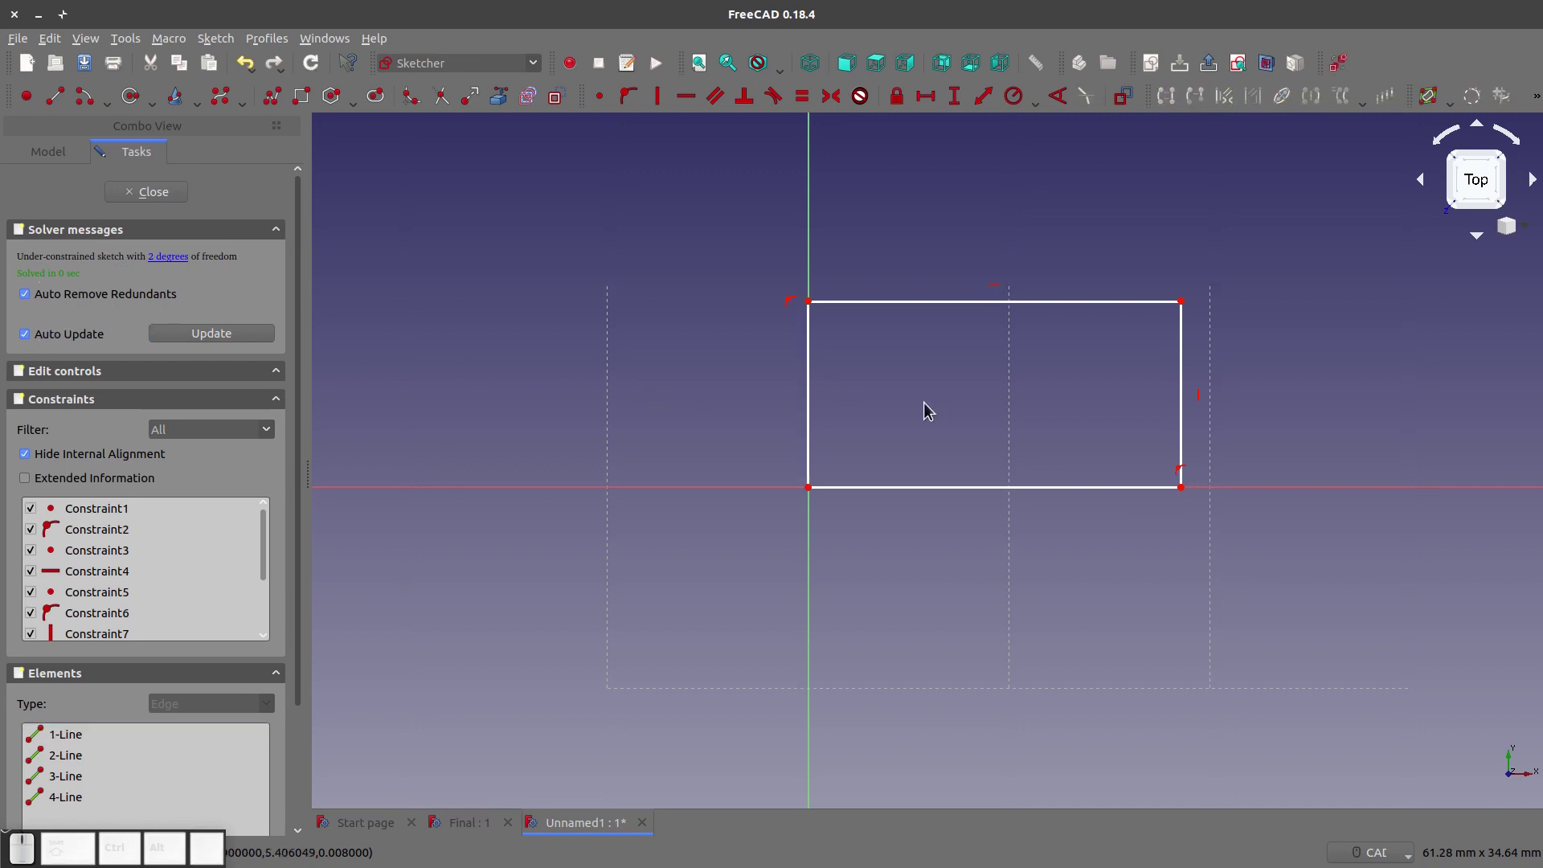
left_click(1181, 357)
Constrain the right edge vertical and the bottom edge horizontal, with redundants auto-dropped at 2 DOF
key("v")
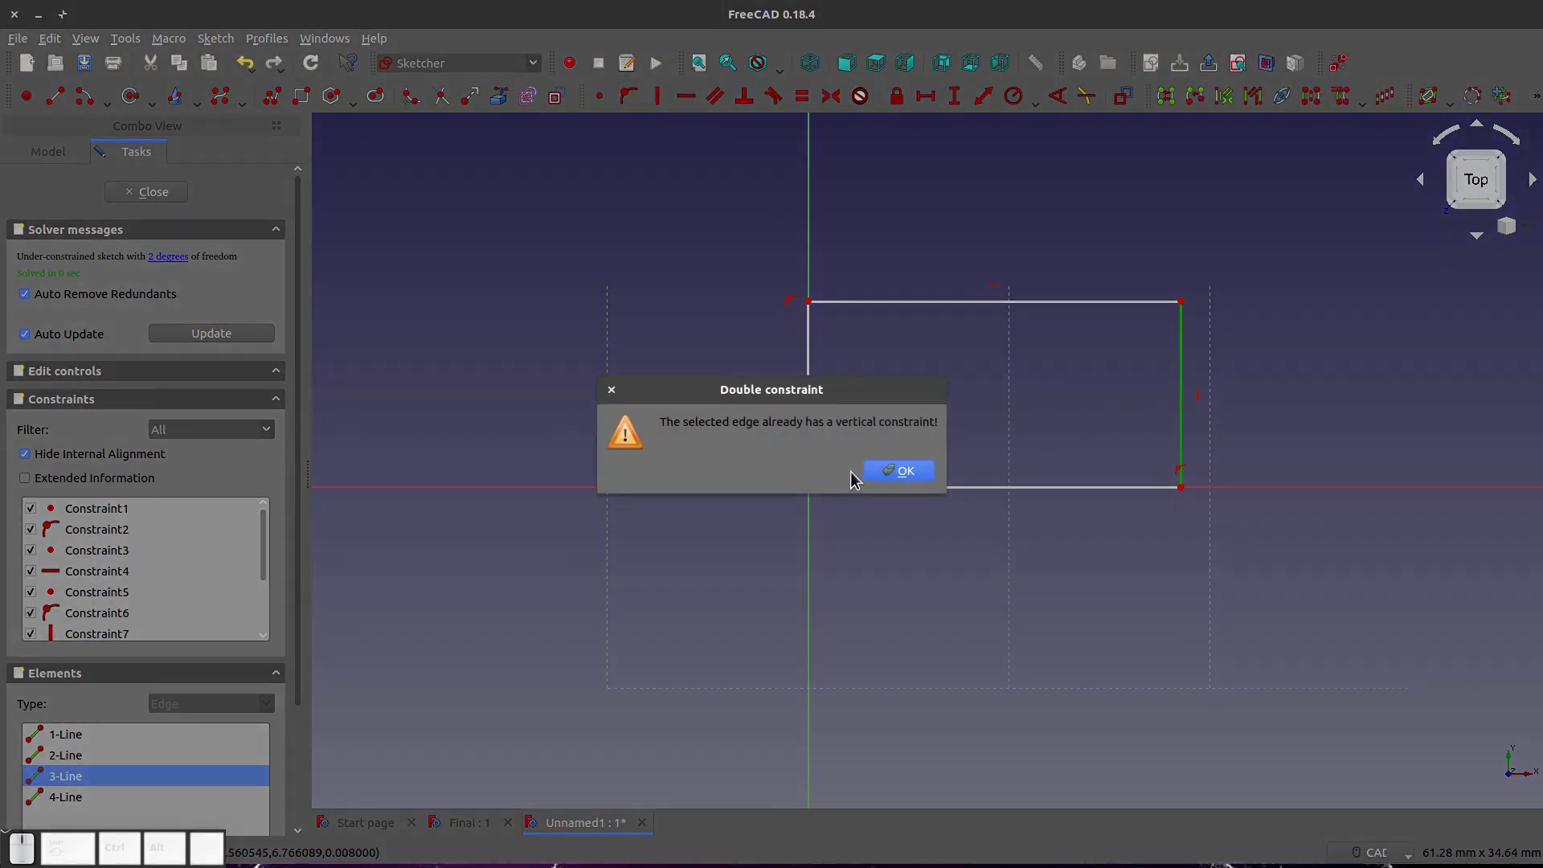
left_click(899, 471)
left_click(1023, 315)
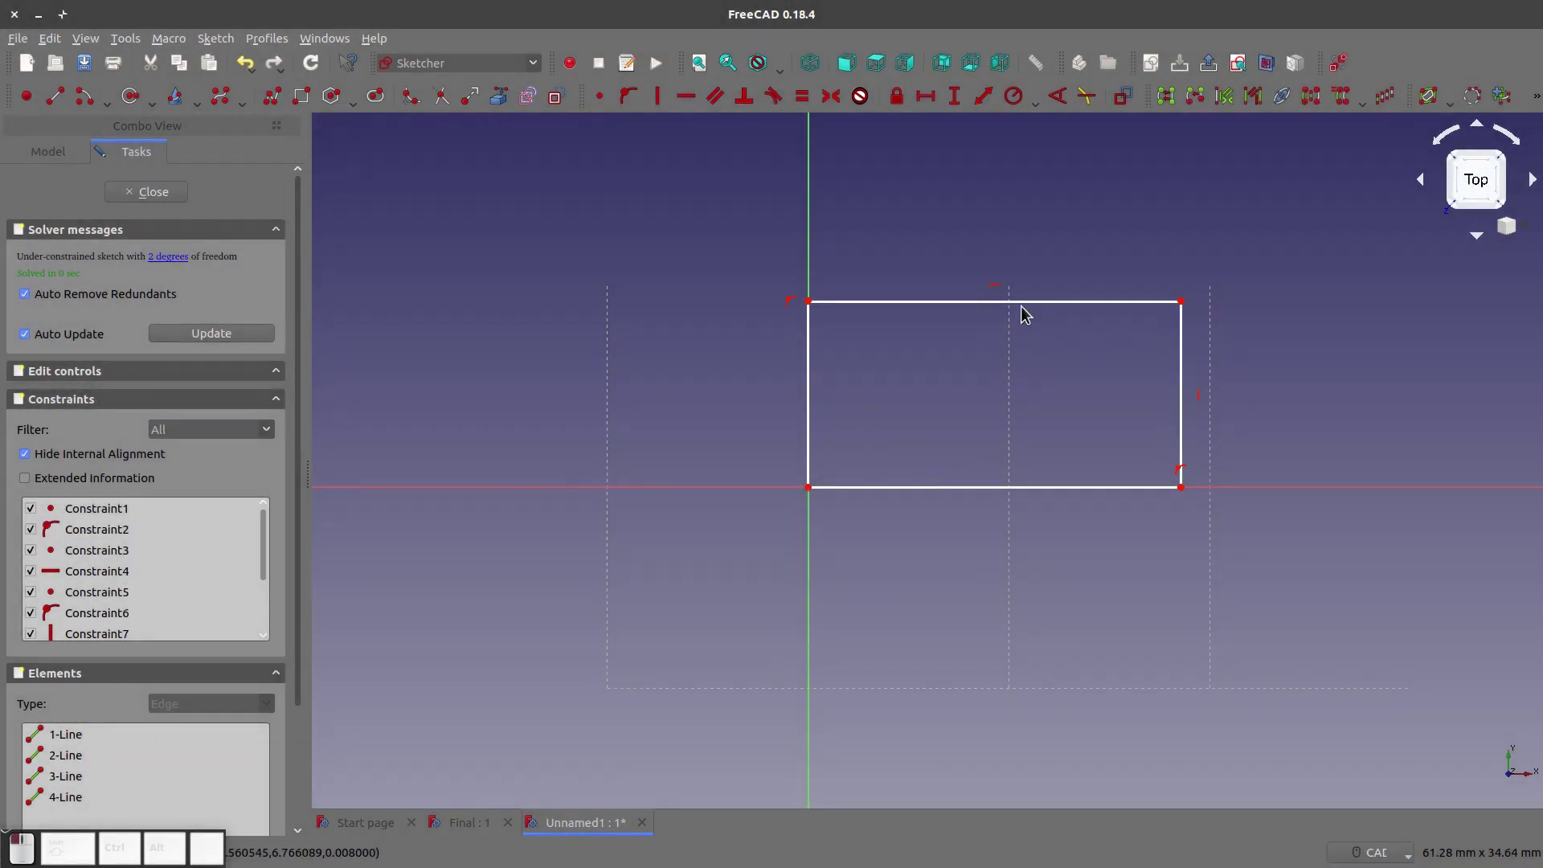
left_click(1015, 487)
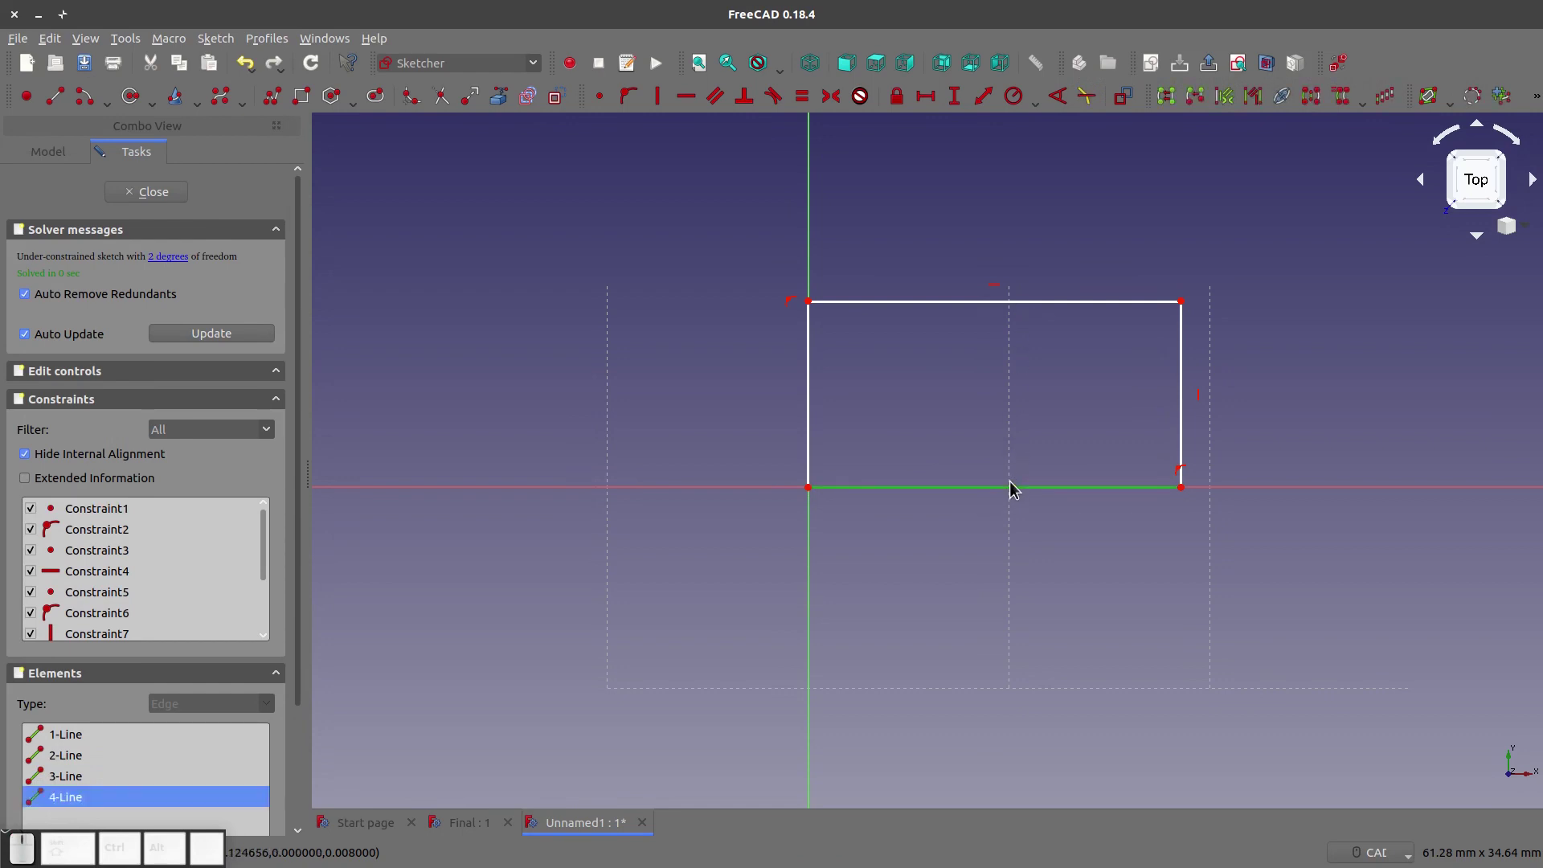
key("h")
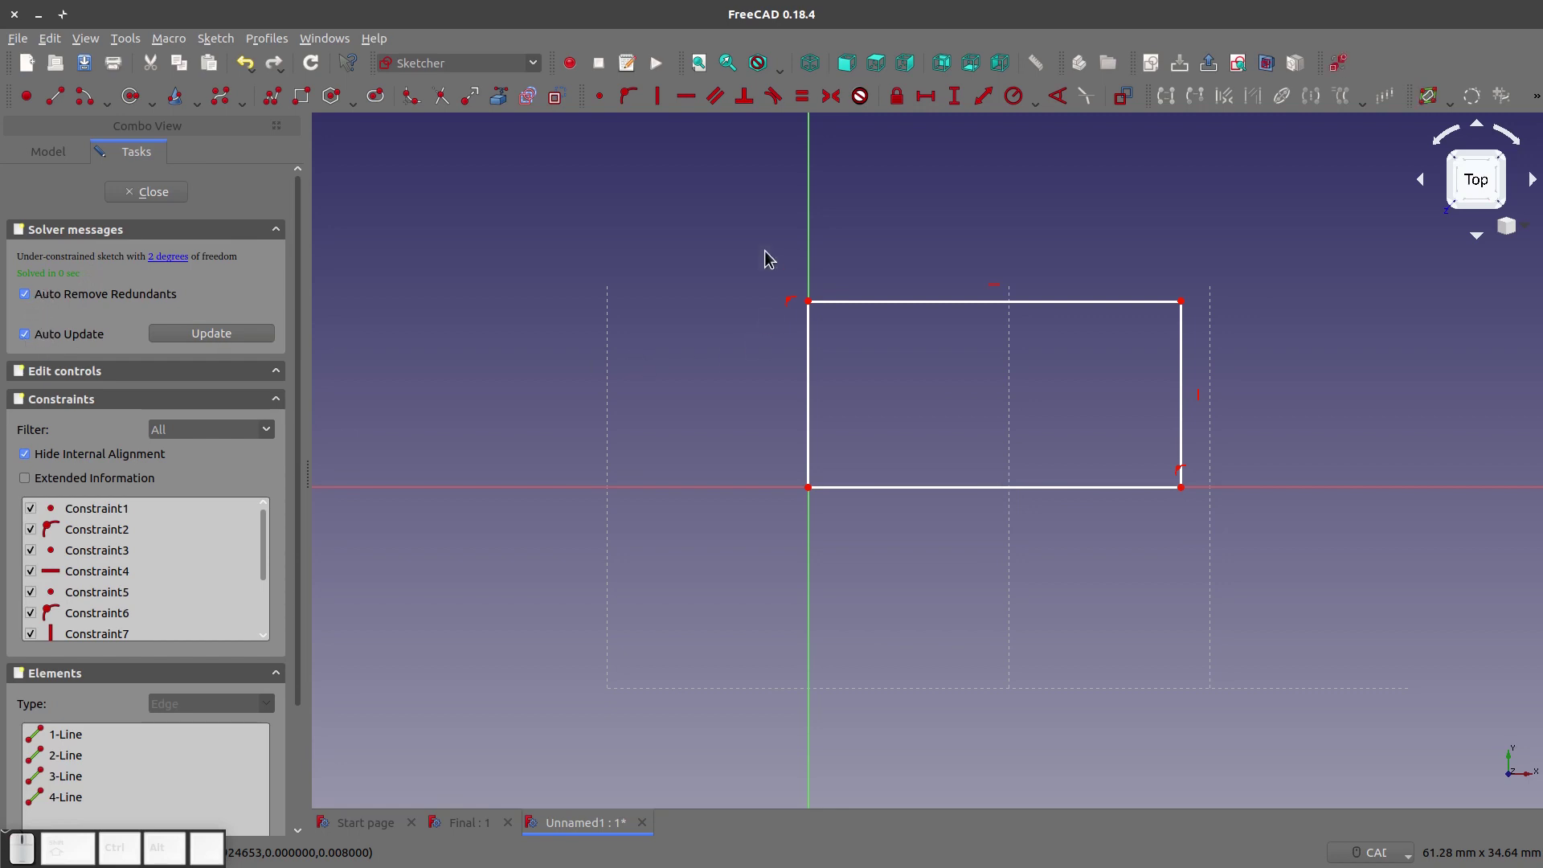
Create a new sketch on the flat top face of the cylinder head in the Final document
left_click(492, 820)
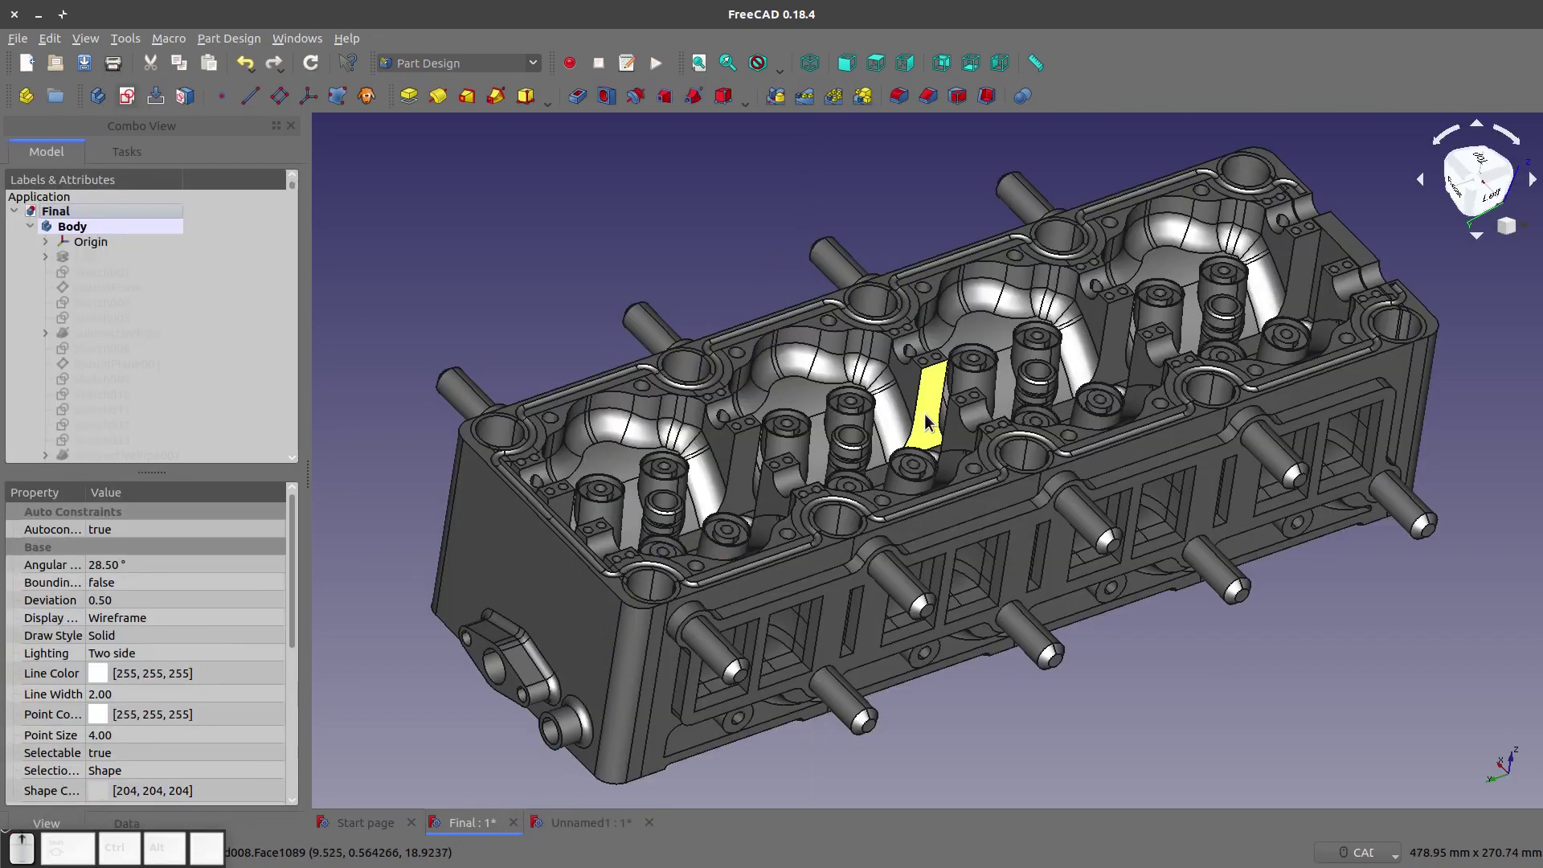
scroll(926, 421, "up", 2)
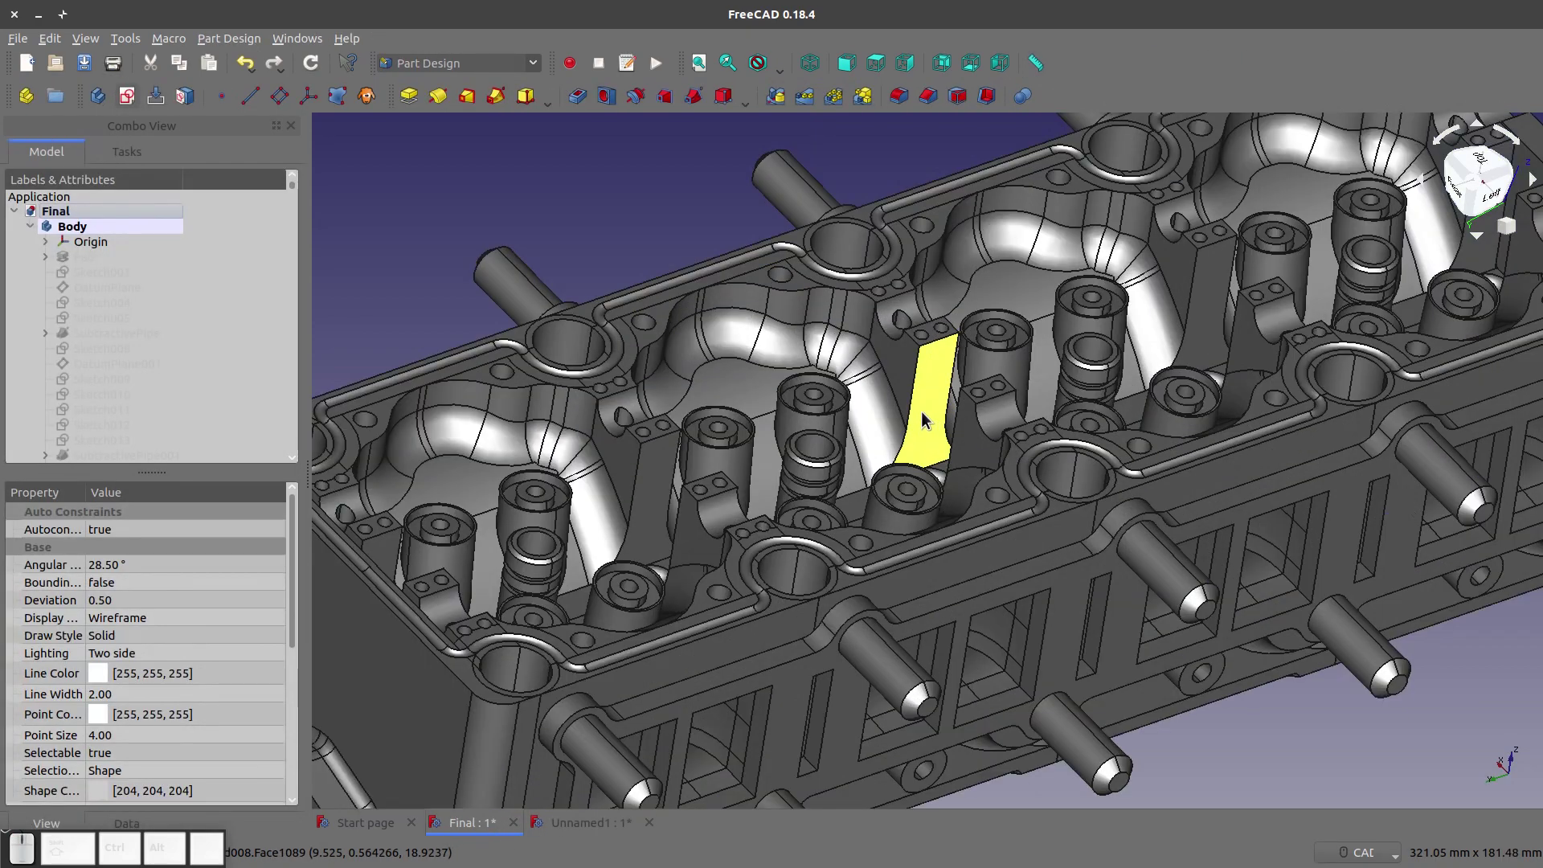
left_click(759, 288)
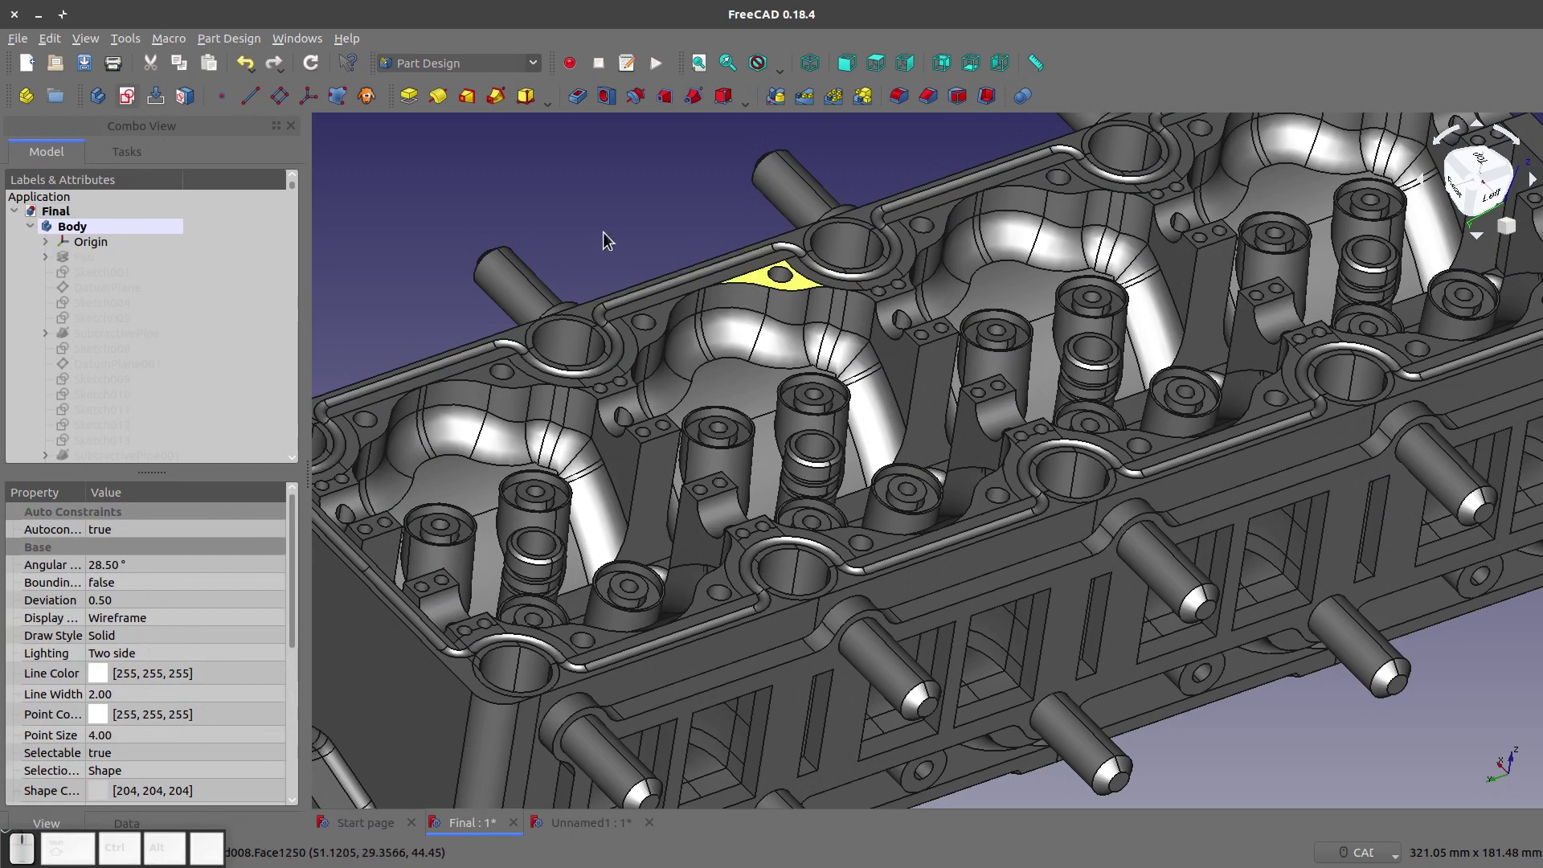
left_click(127, 97)
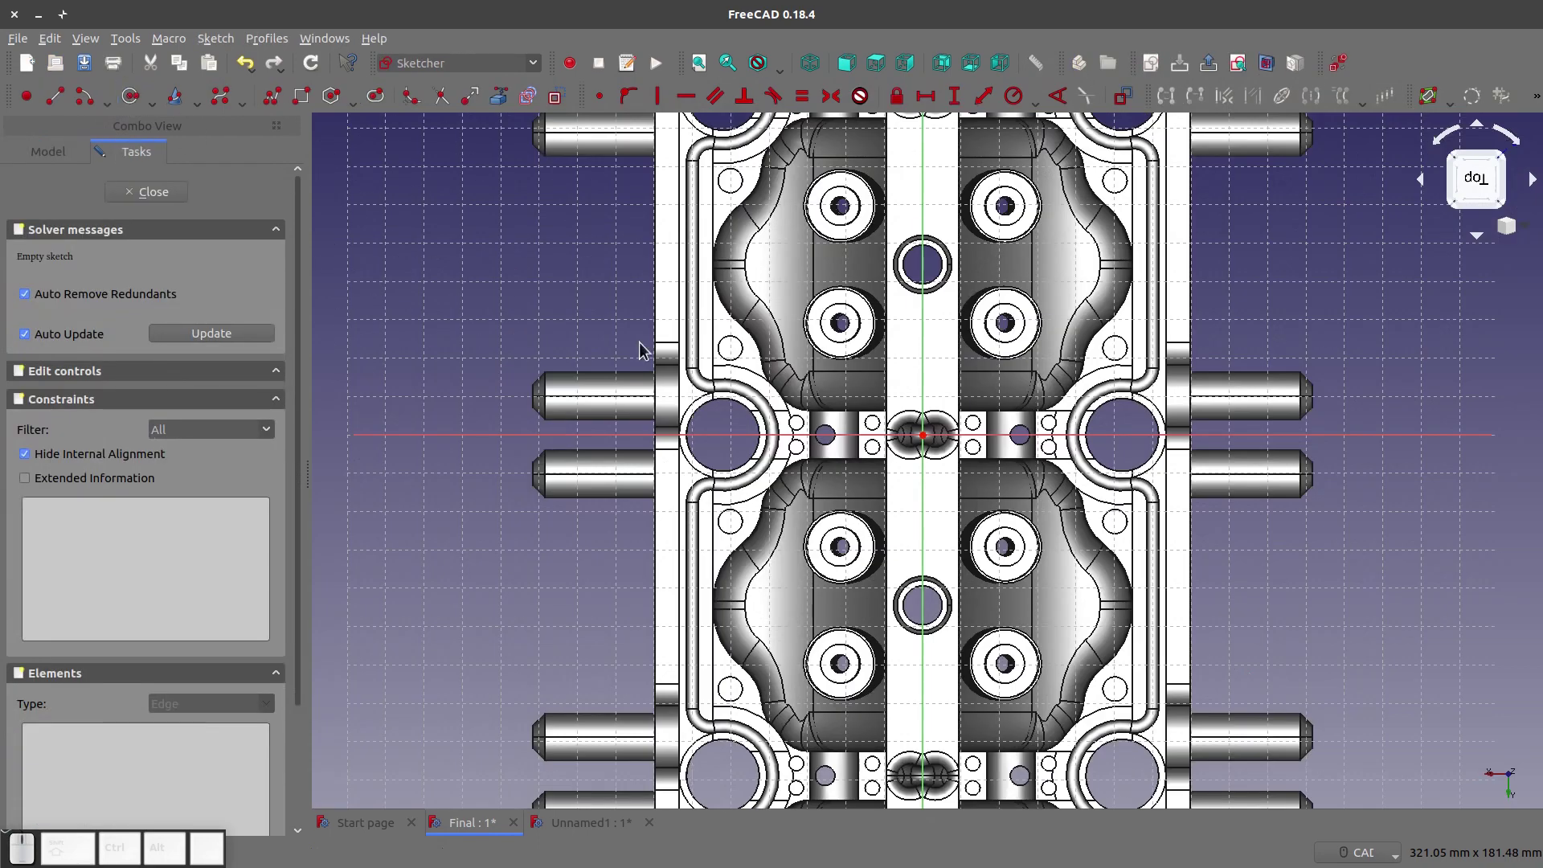
scroll(784, 527, "down", 5)
scroll(786, 450, "up", 10)
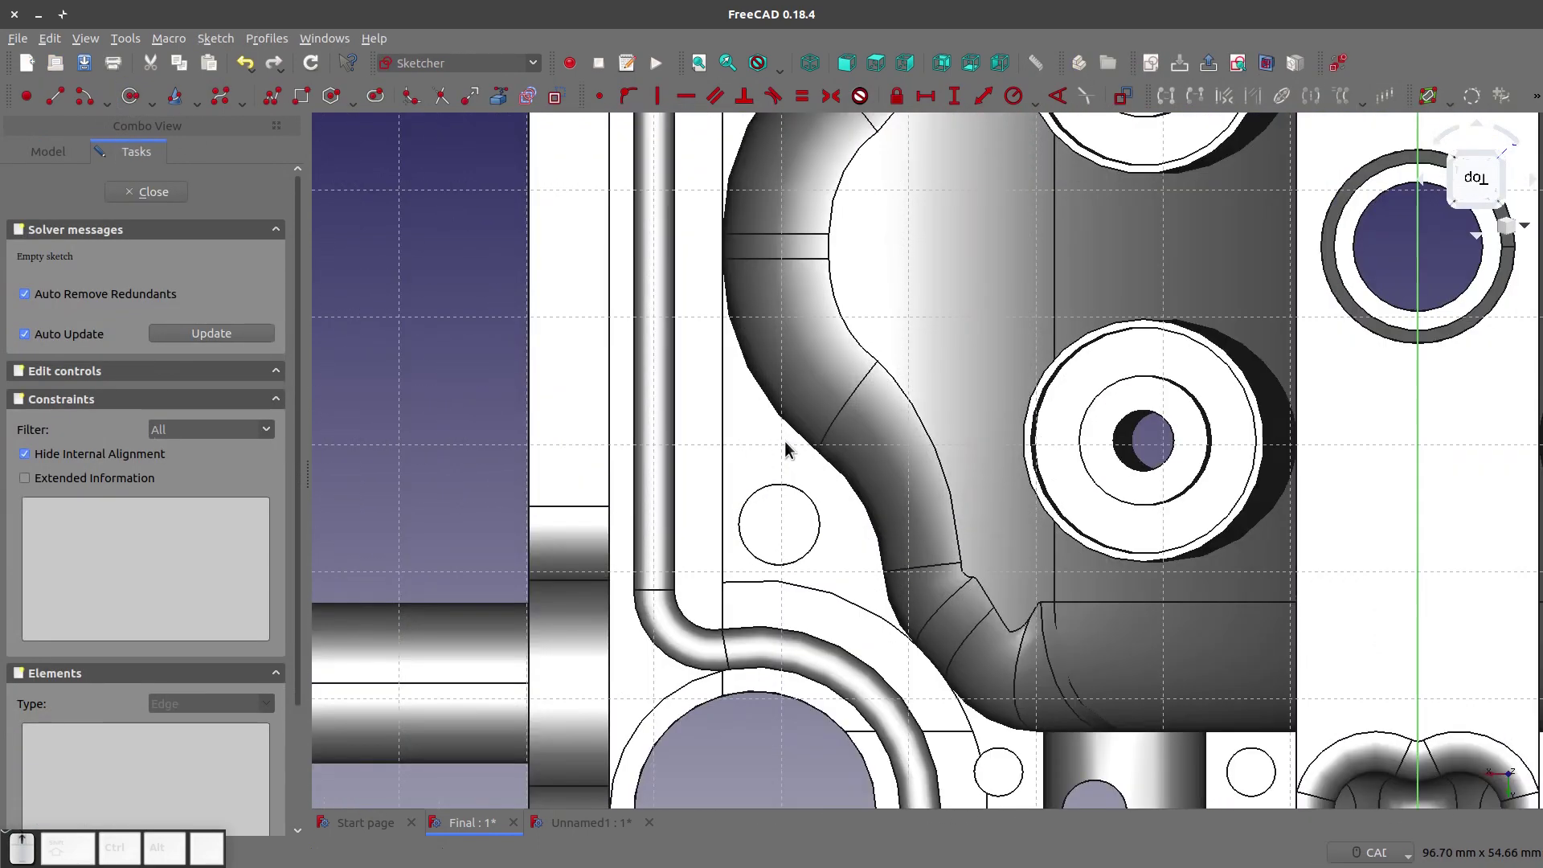
left_click(499, 95)
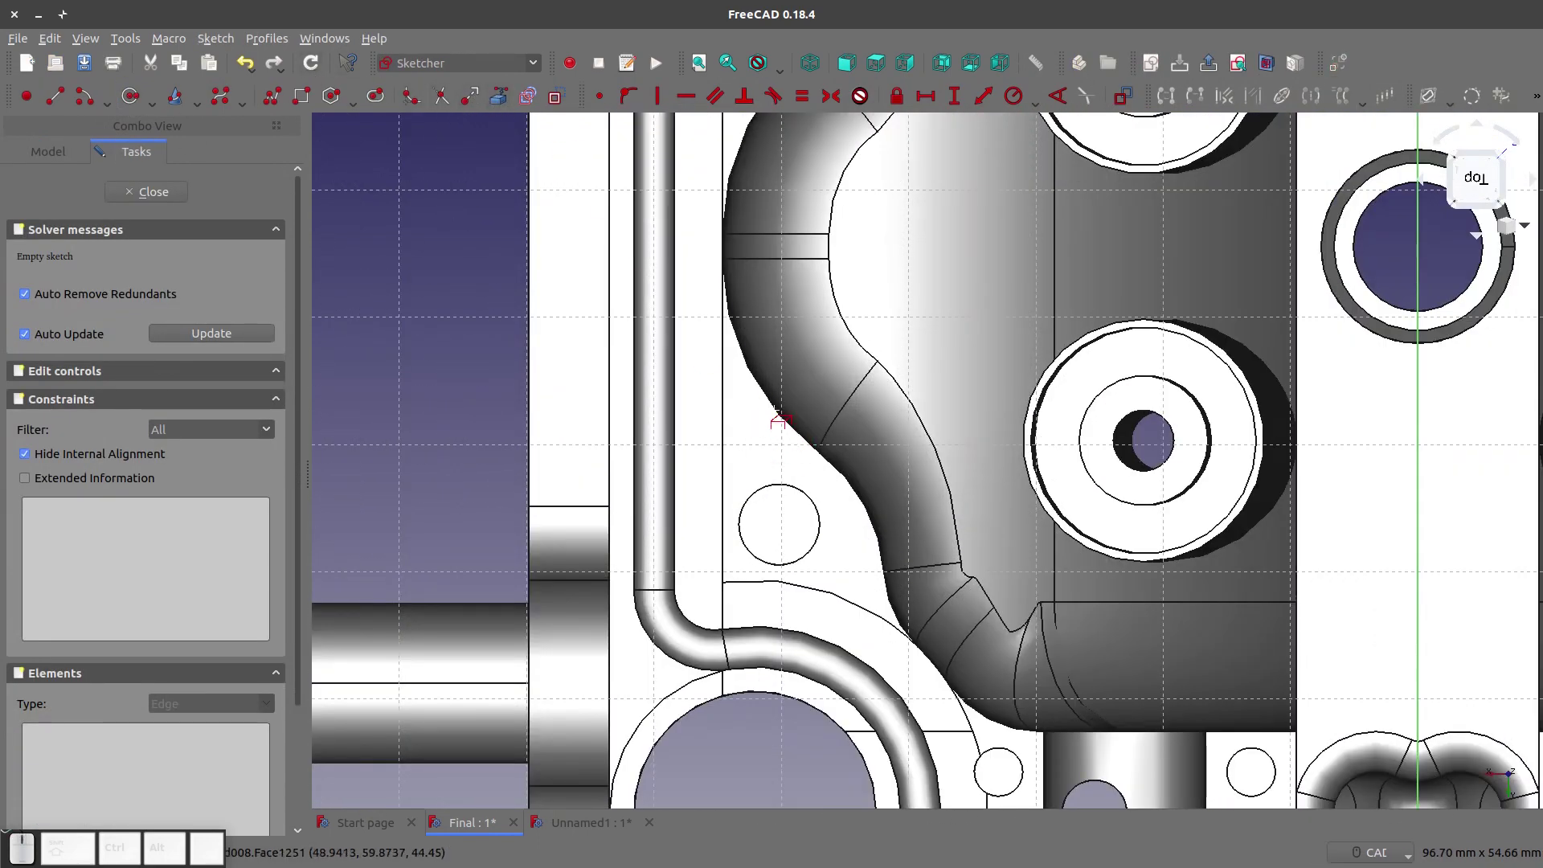
Reference the curved edge as external geometry and trace a centre-and-endpoints arc over it
left_click(786, 426)
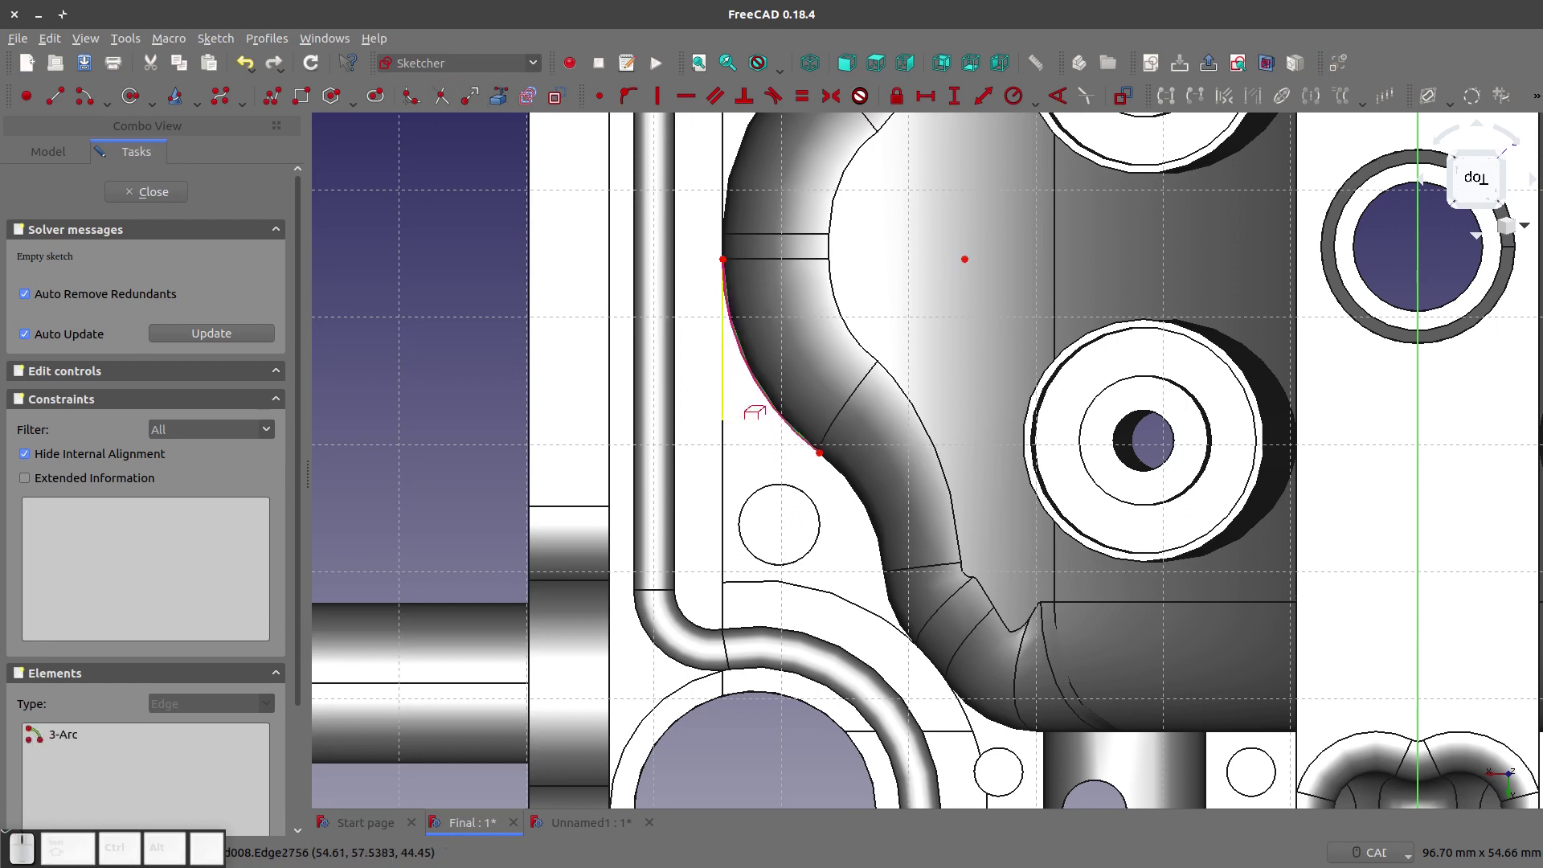
left_click(84, 96)
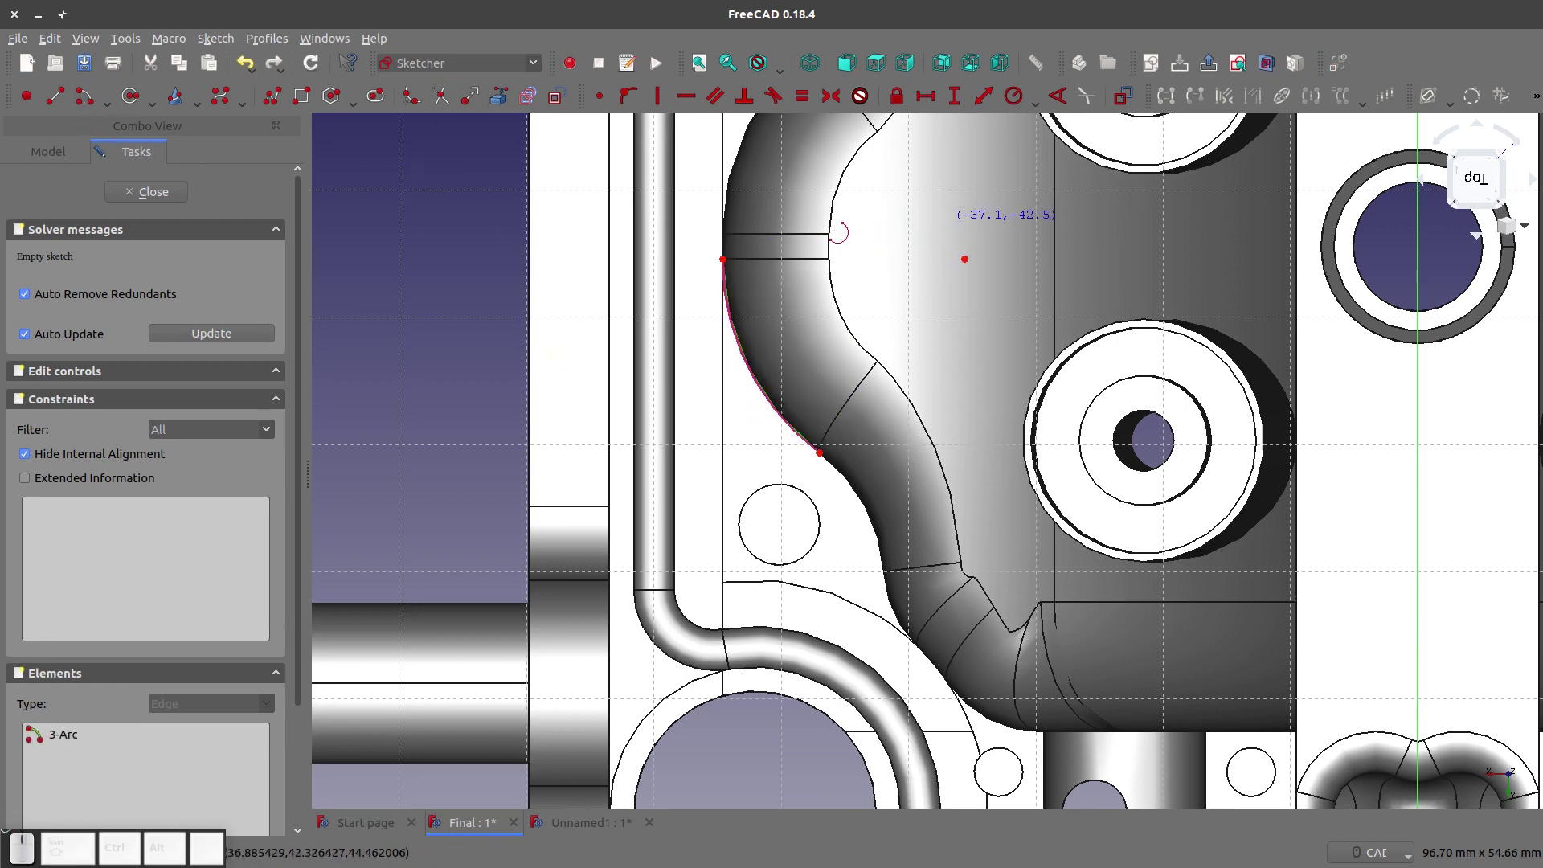
left_click(965, 259)
left_click(821, 451)
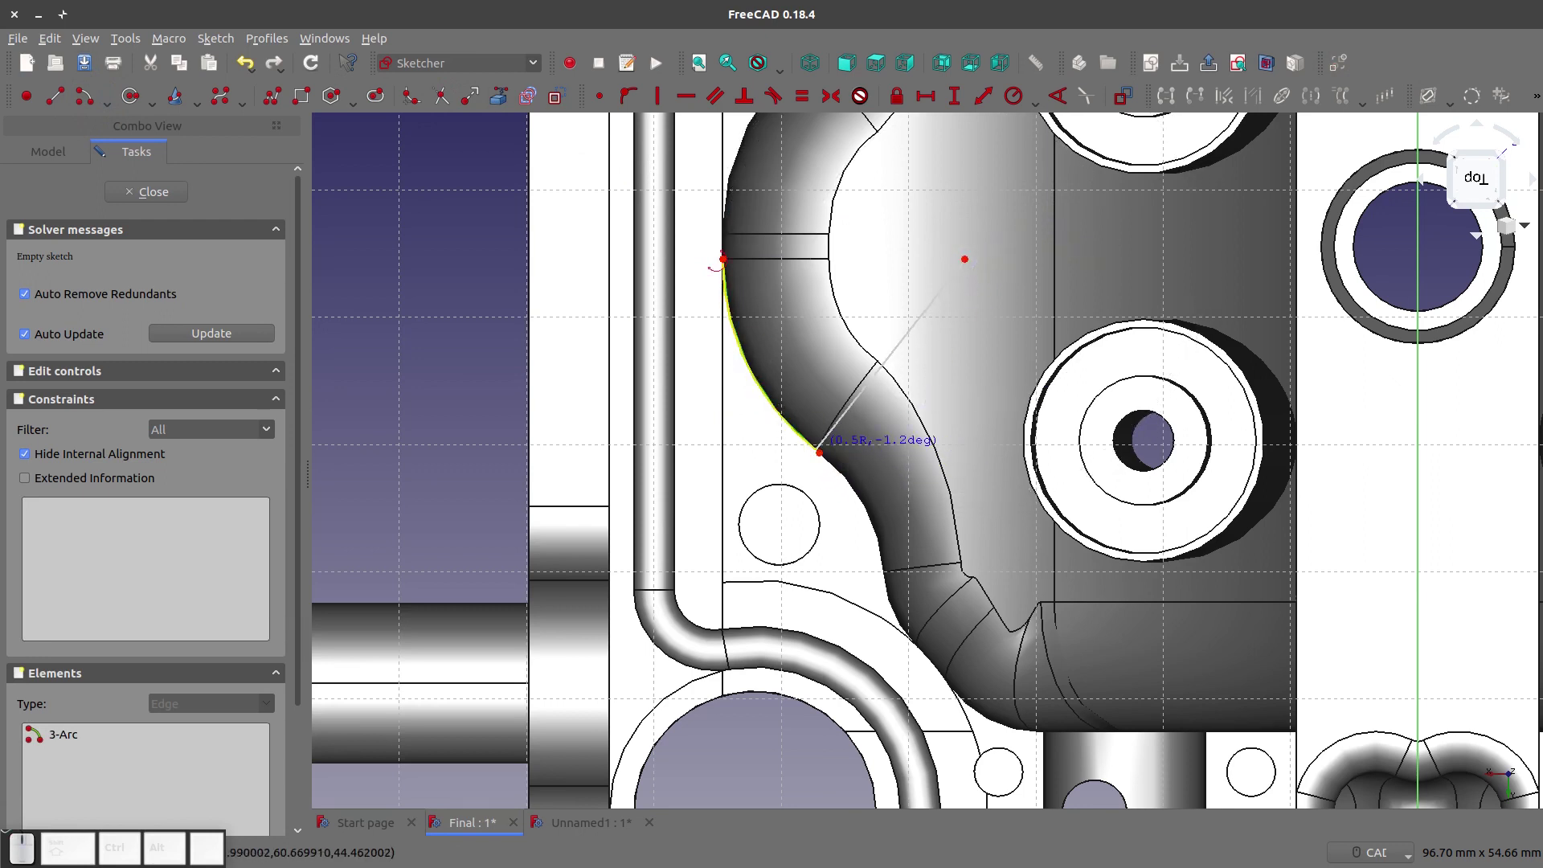
left_click(722, 259)
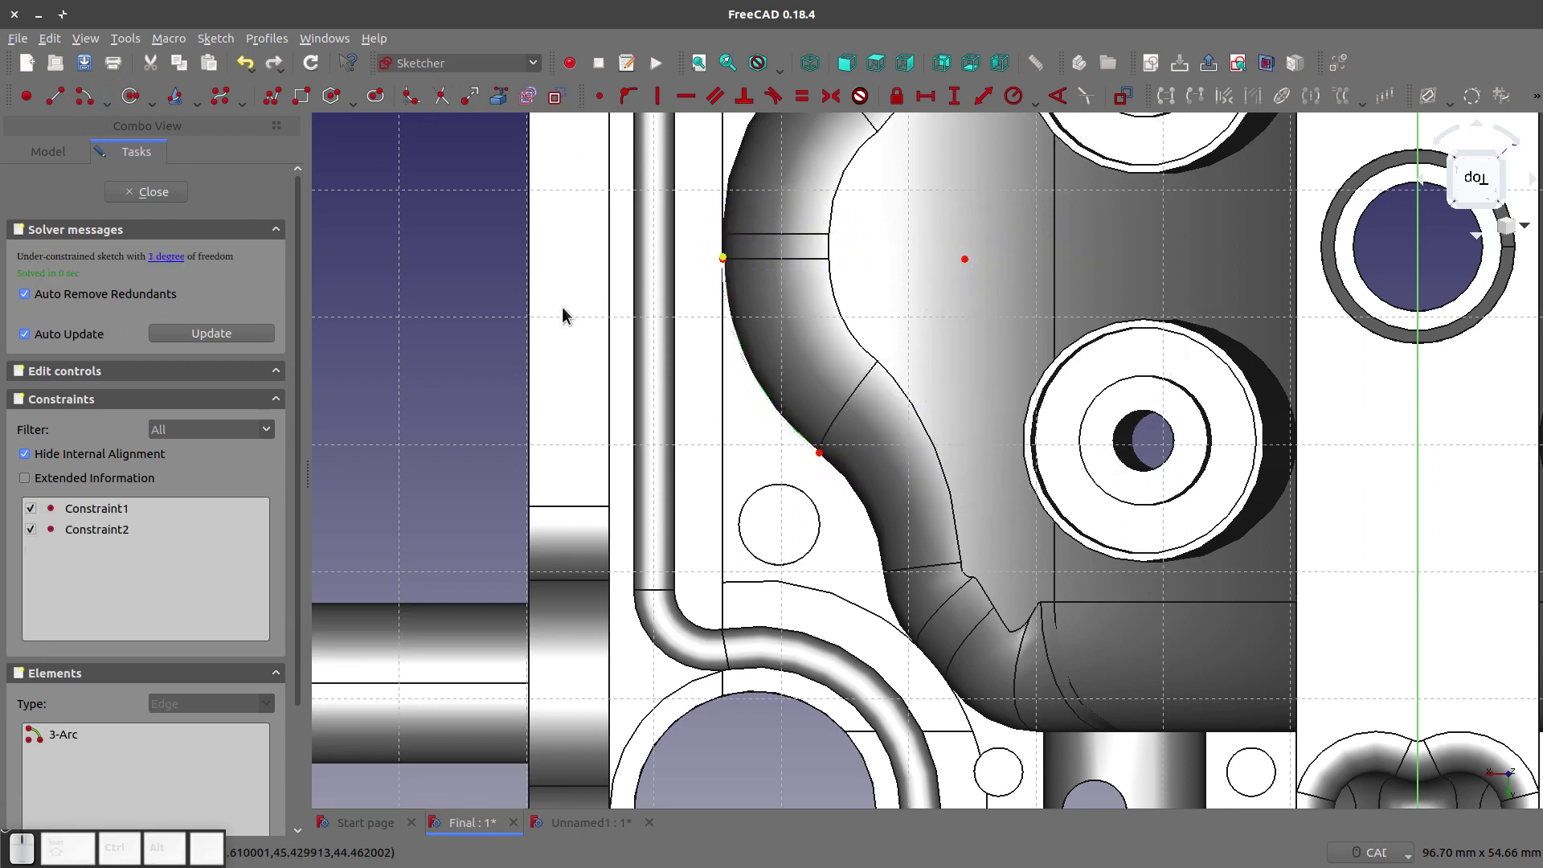
Exit the Arc tool, highlight the free geometry, and delete the drawn arc with its three constraints
key("Escape")
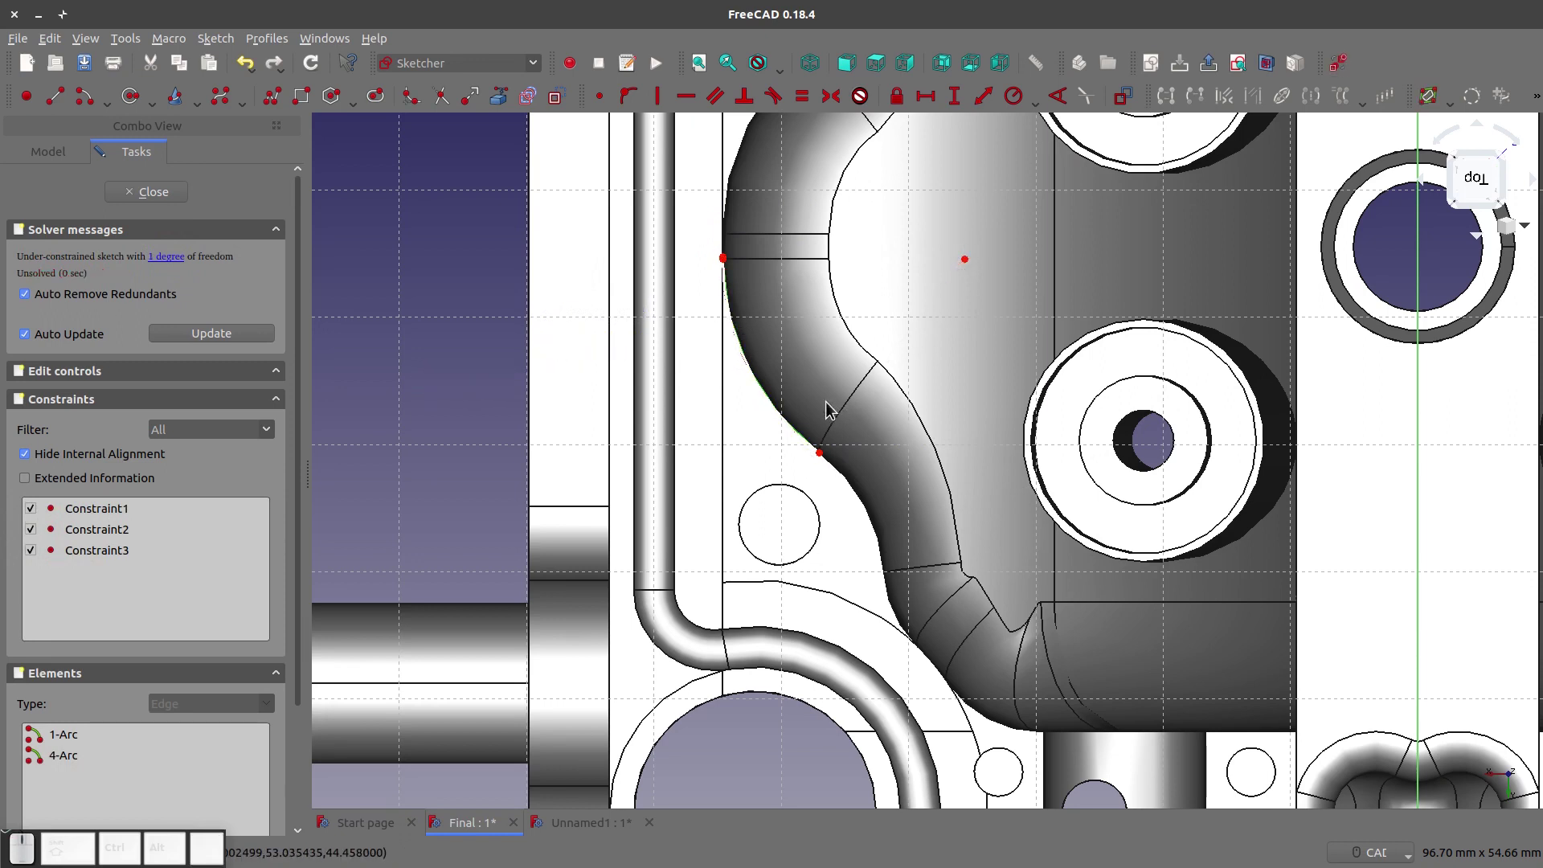
left_click(161, 257)
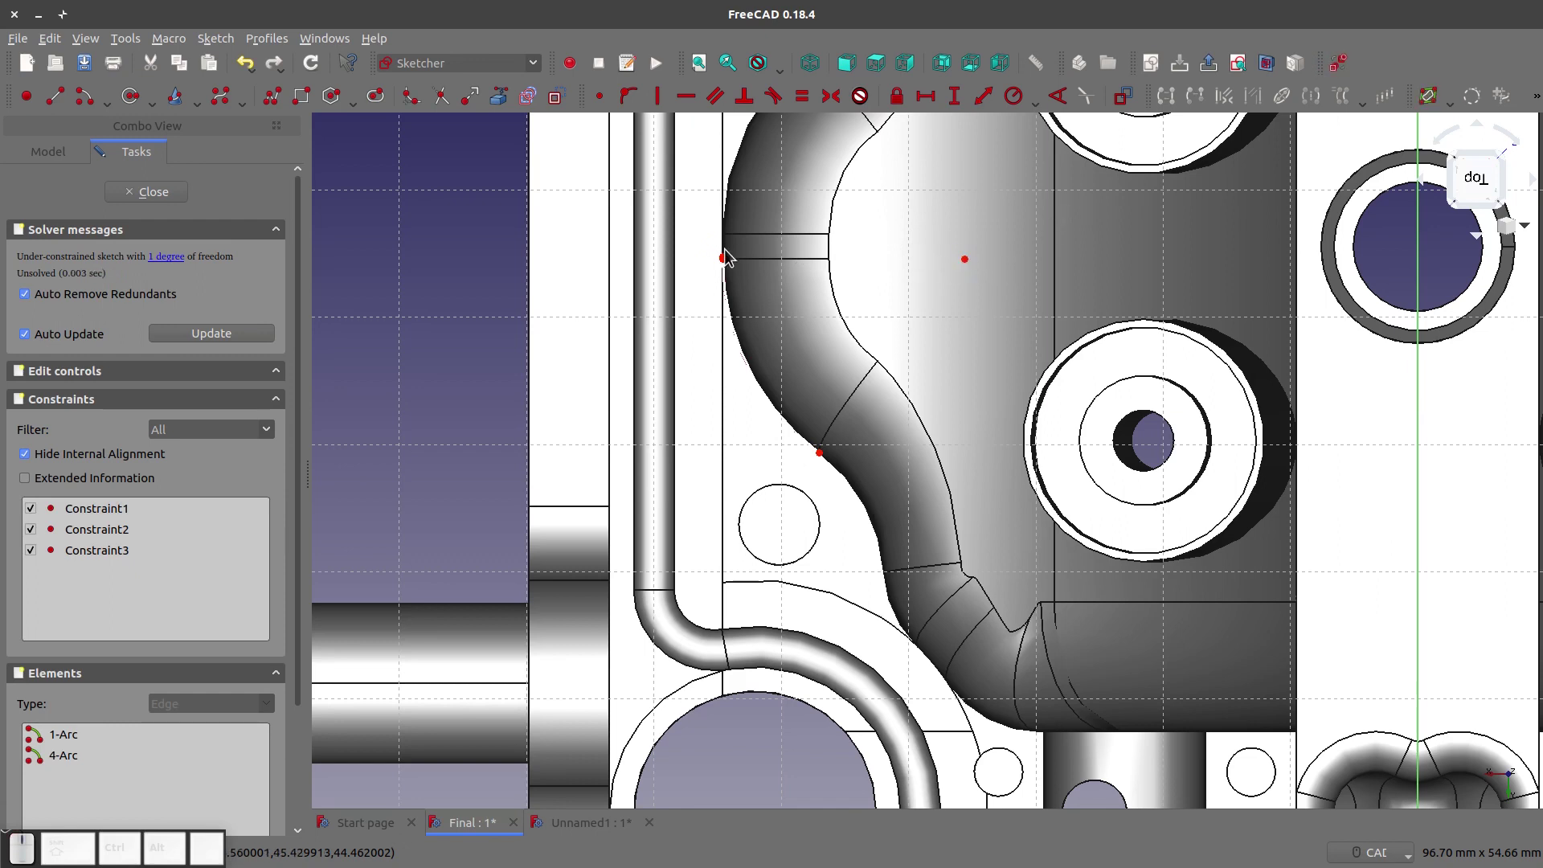
left_click(754, 374)
key("Delete")
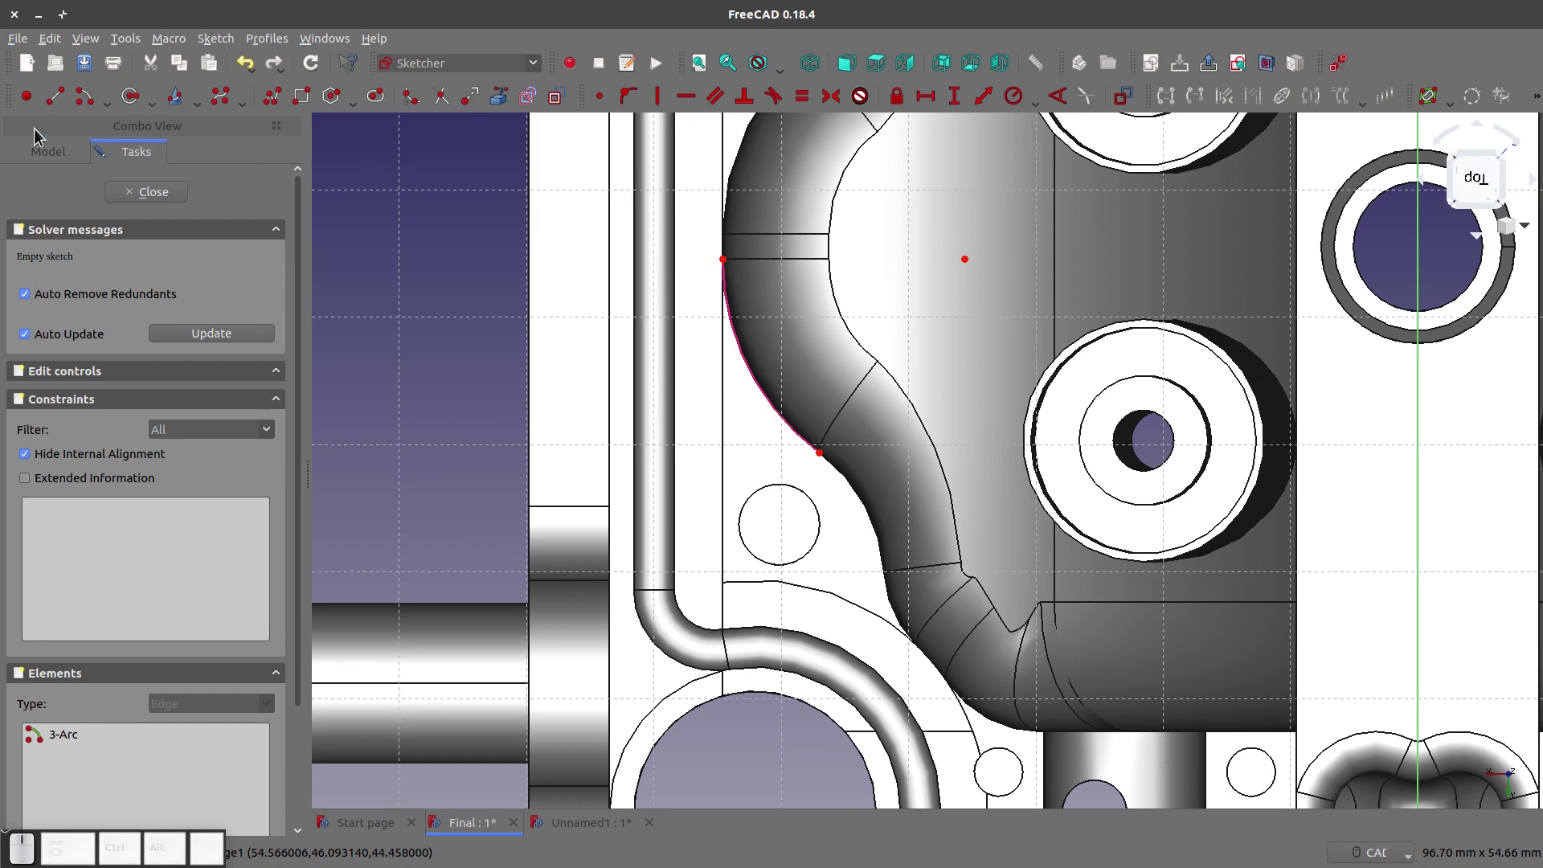
Draw a three-point arc between the curved edge's upper and lower endpoints, following its bulge
left_click(107, 102)
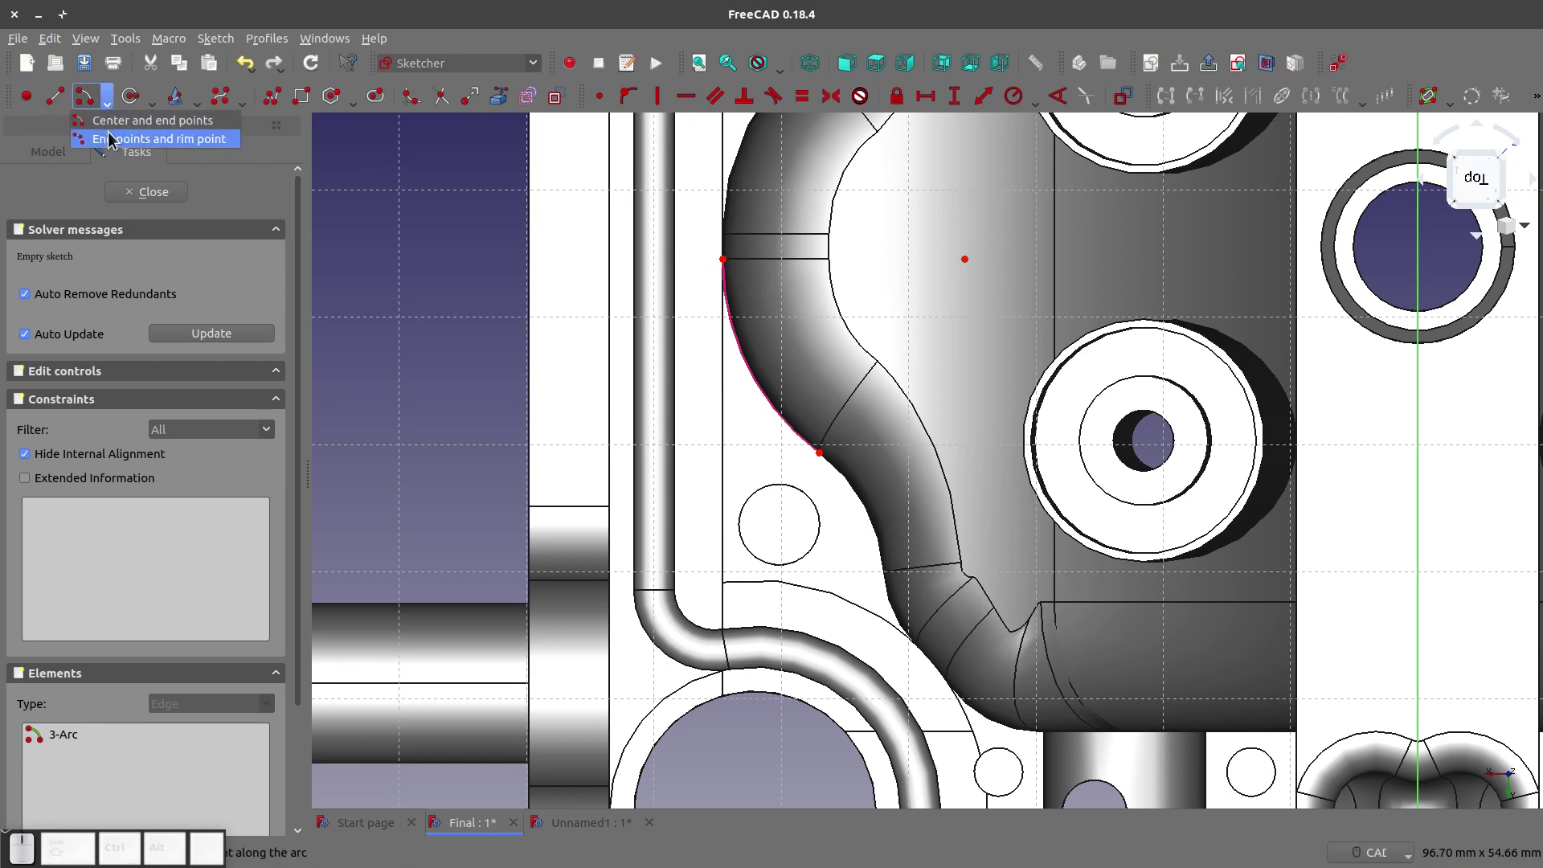
left_click(153, 139)
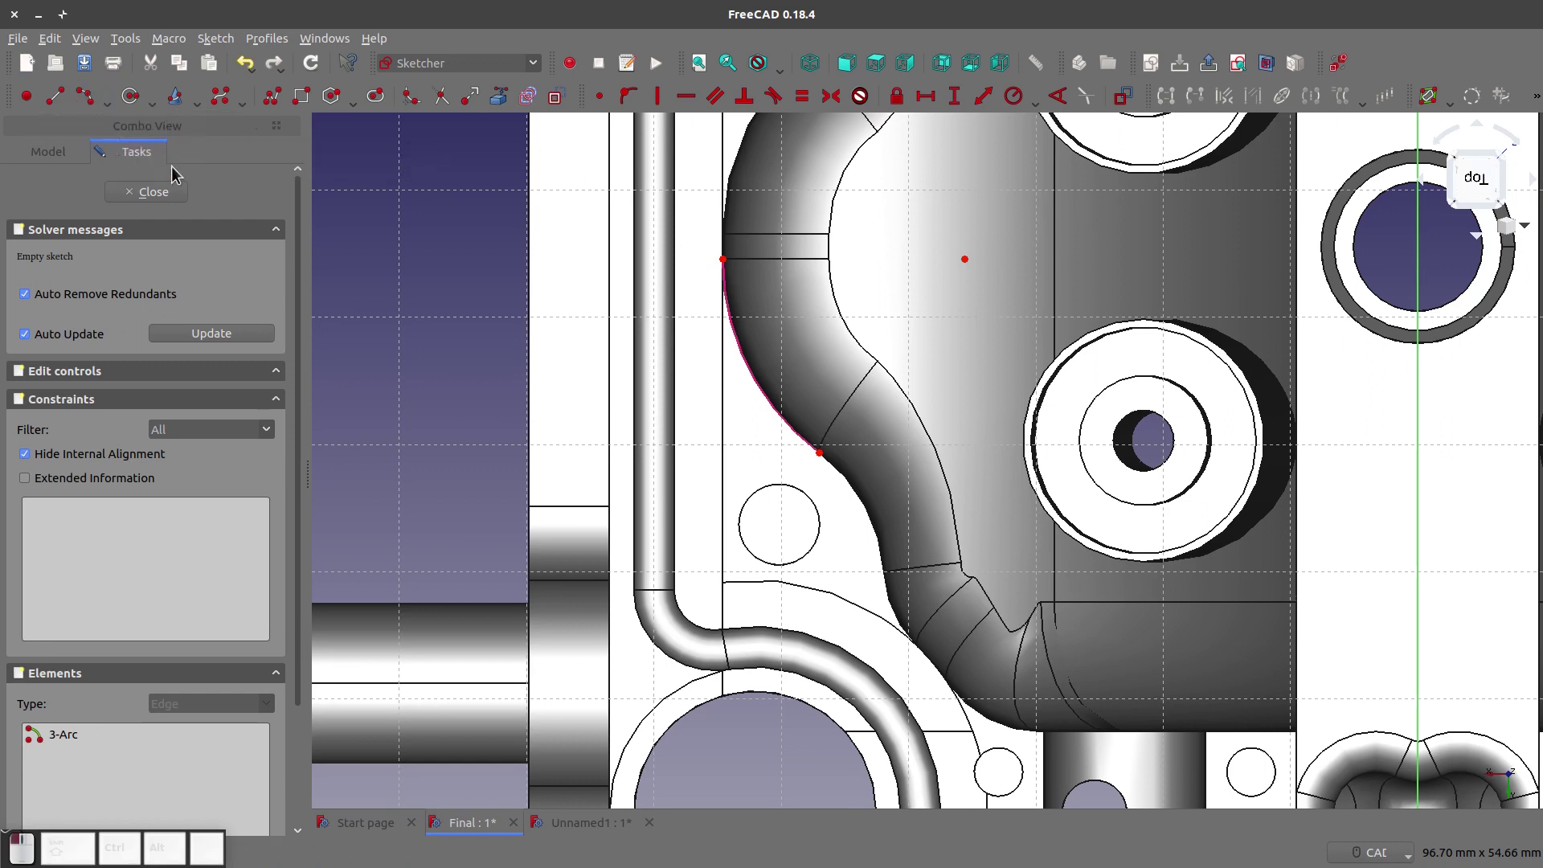
left_click(724, 259)
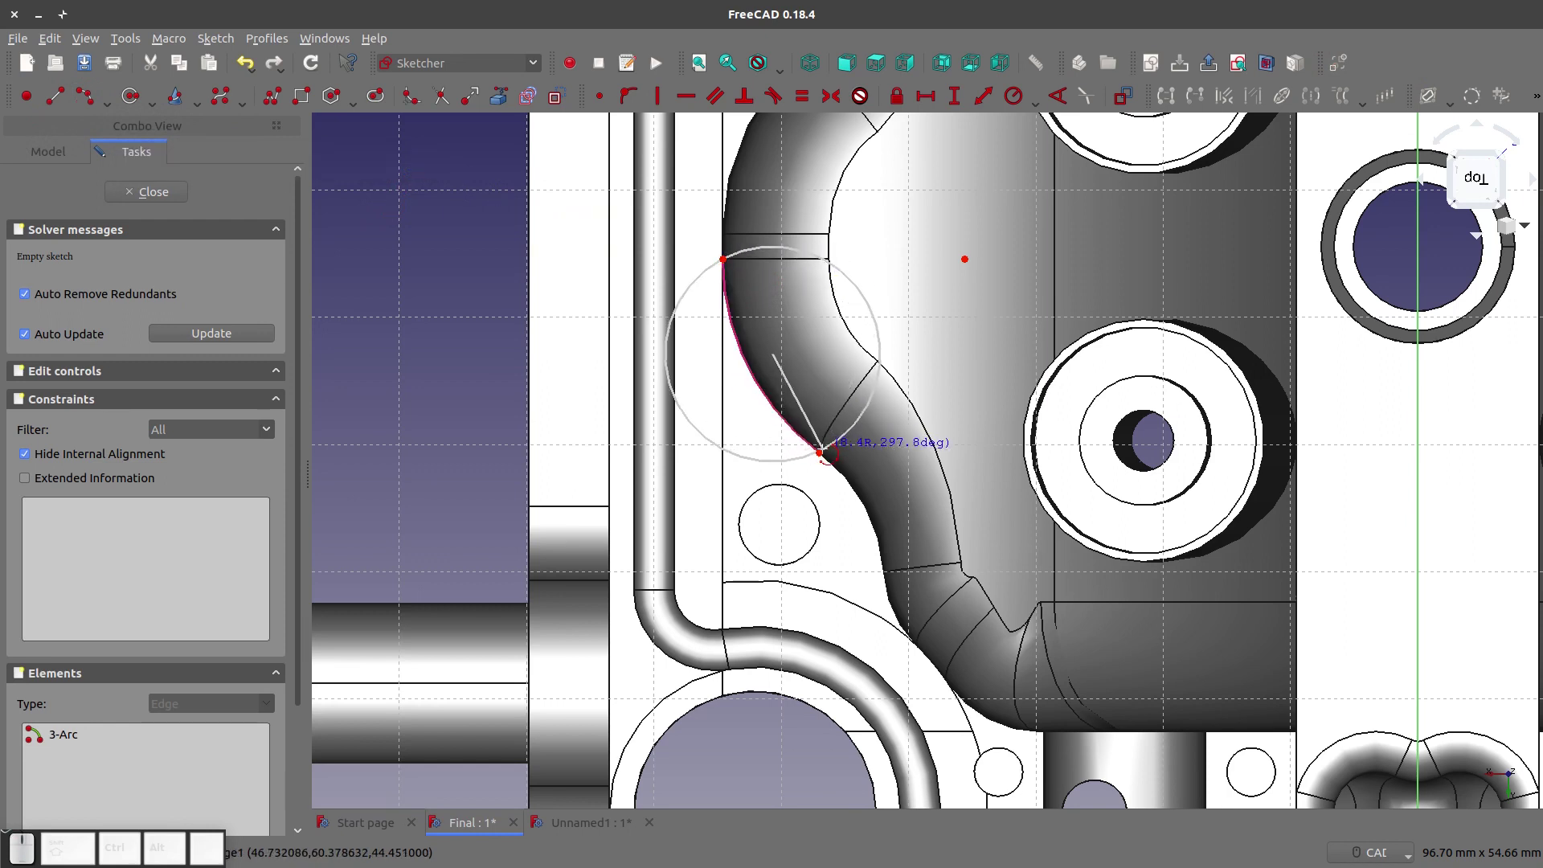
left_click(819, 453)
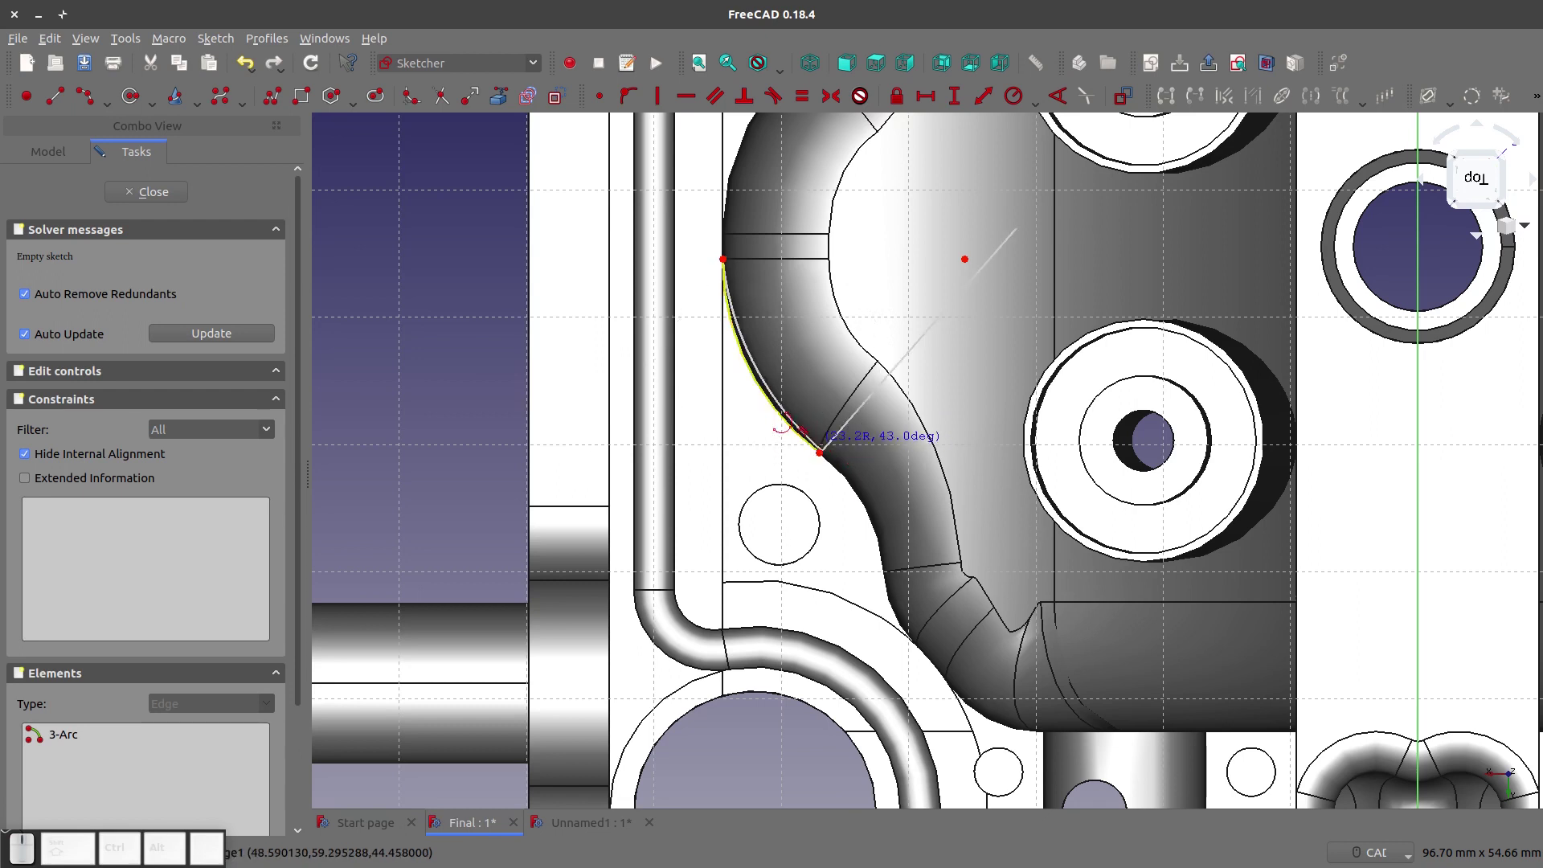
left_click(764, 410)
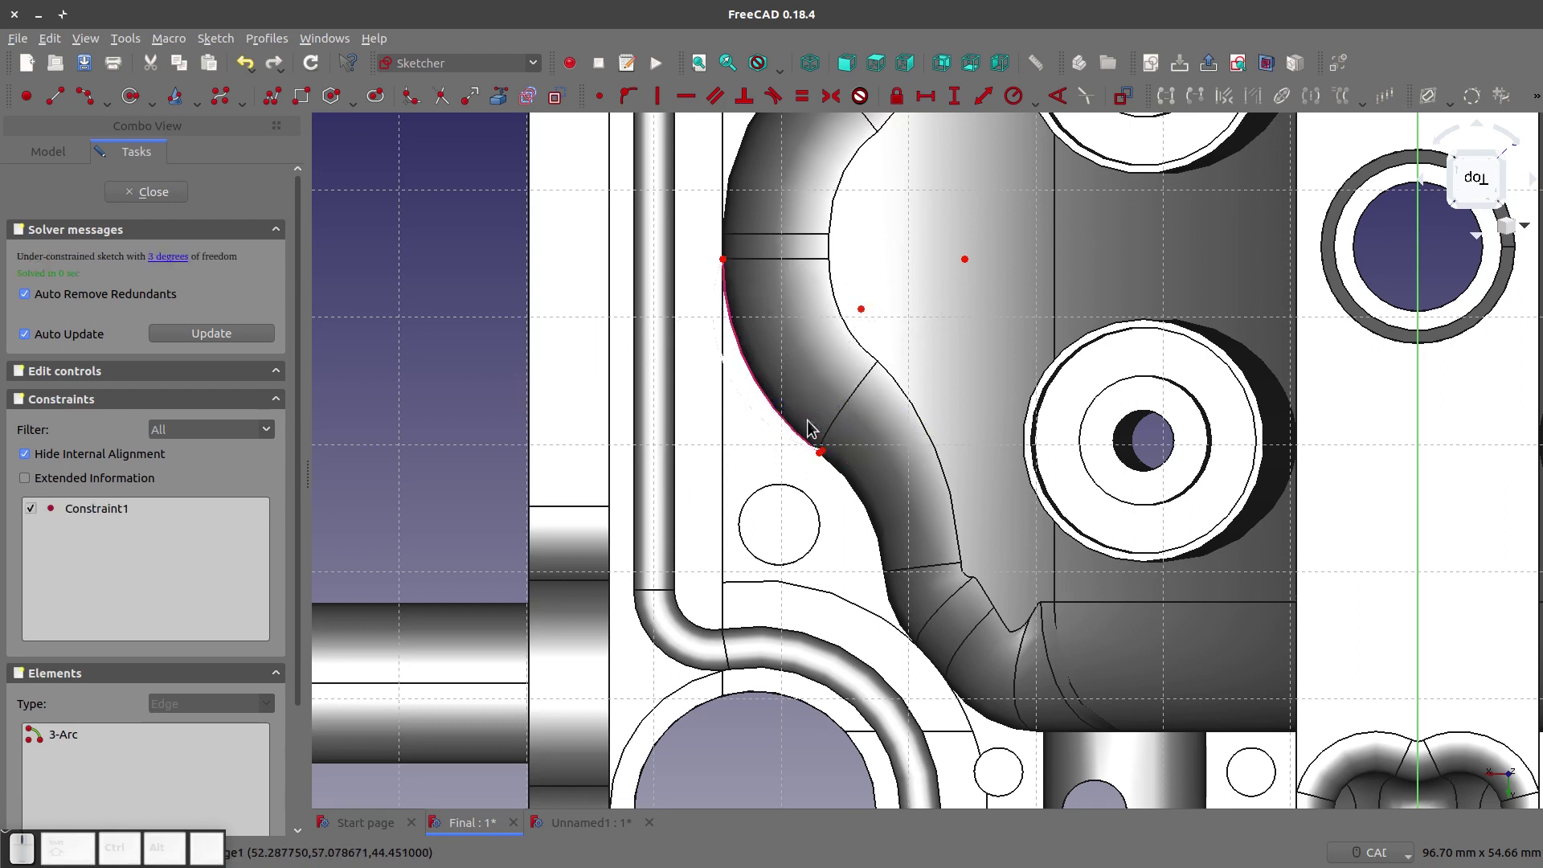
key("Escape")
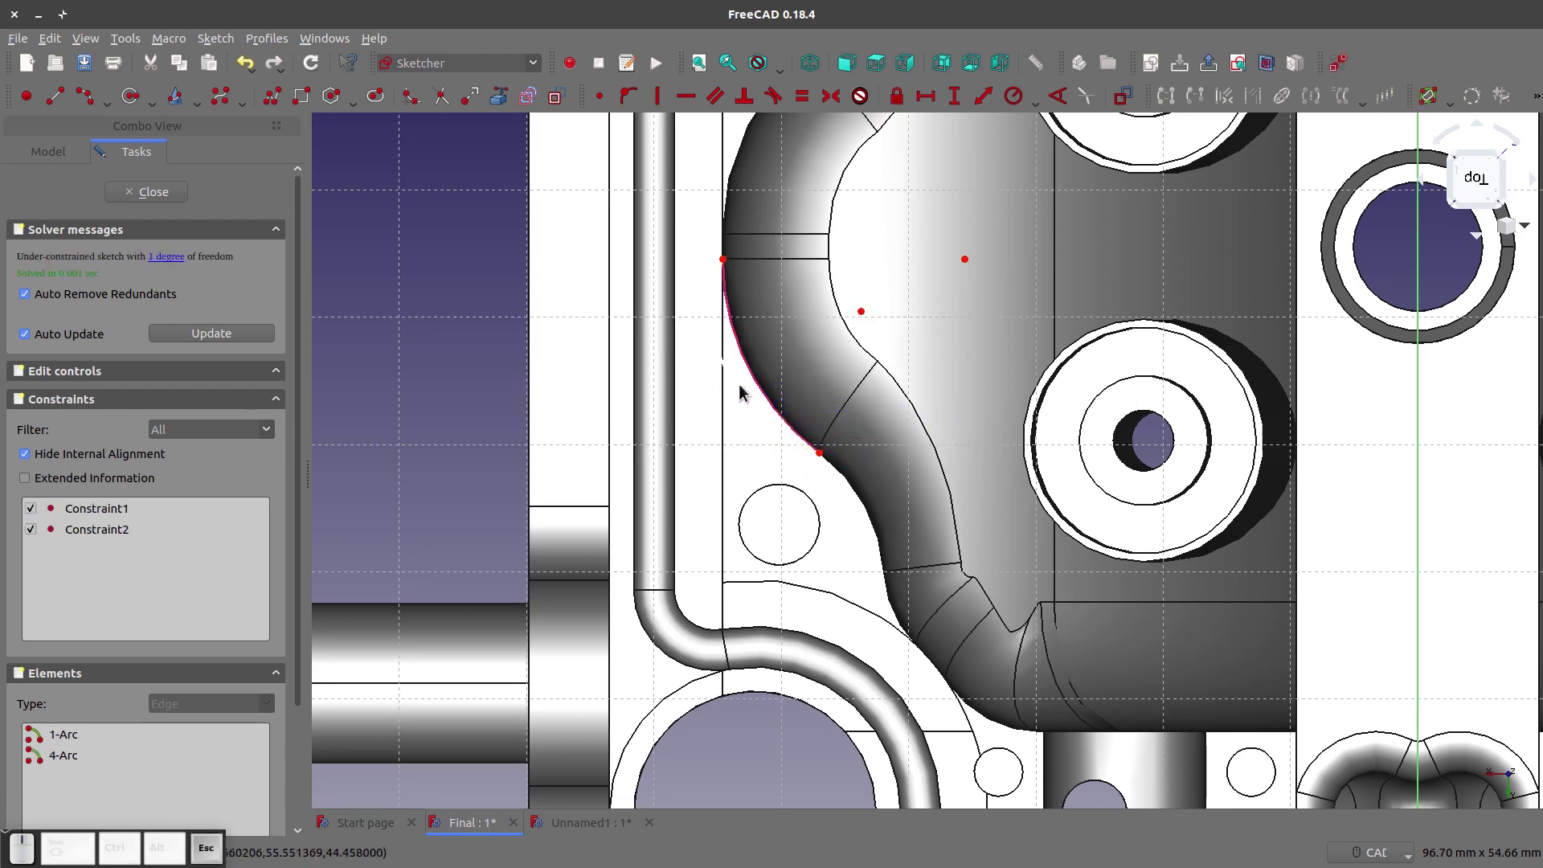
Make the new arc equal to the curved reference edge, fully constraining the sketch
left_click(745, 385)
left_click(756, 387)
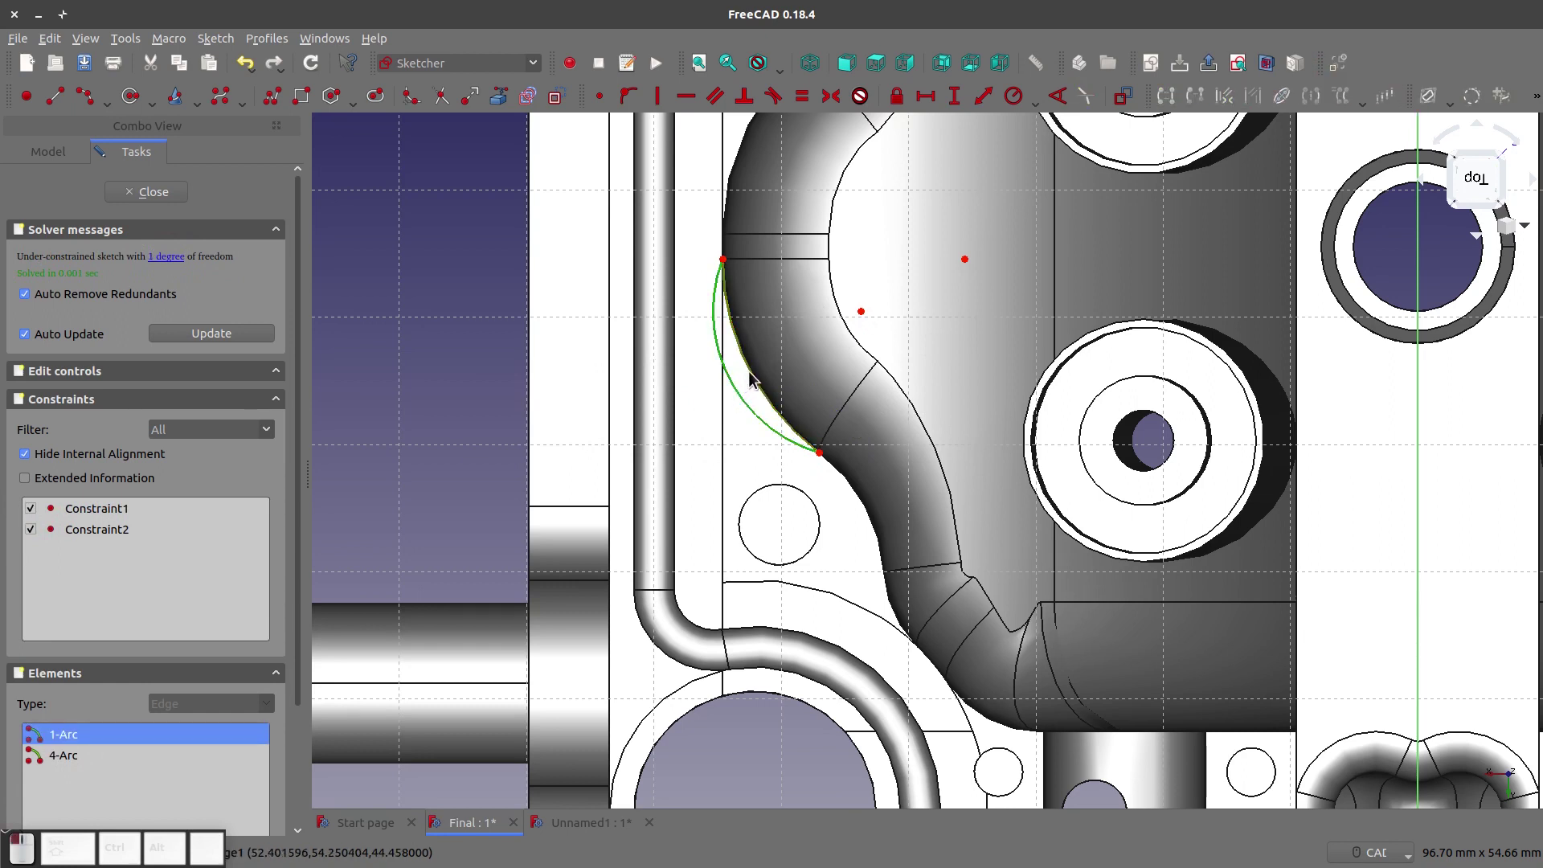
key("e")
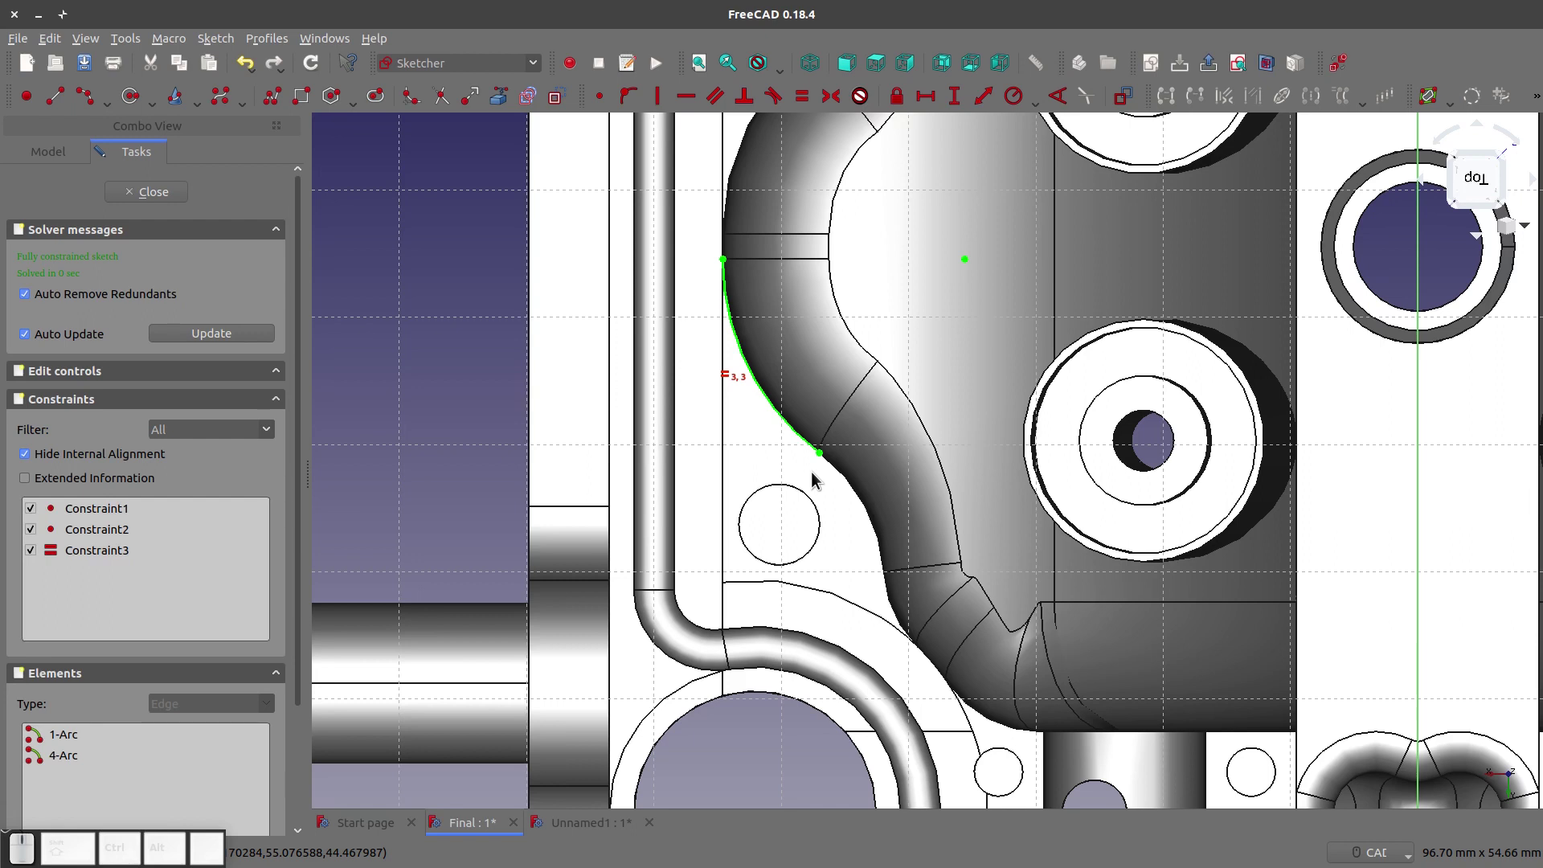
Delete the new arc and the remaining reference edge, leaving the sketch empty
left_click(776, 415)
key("Delete")
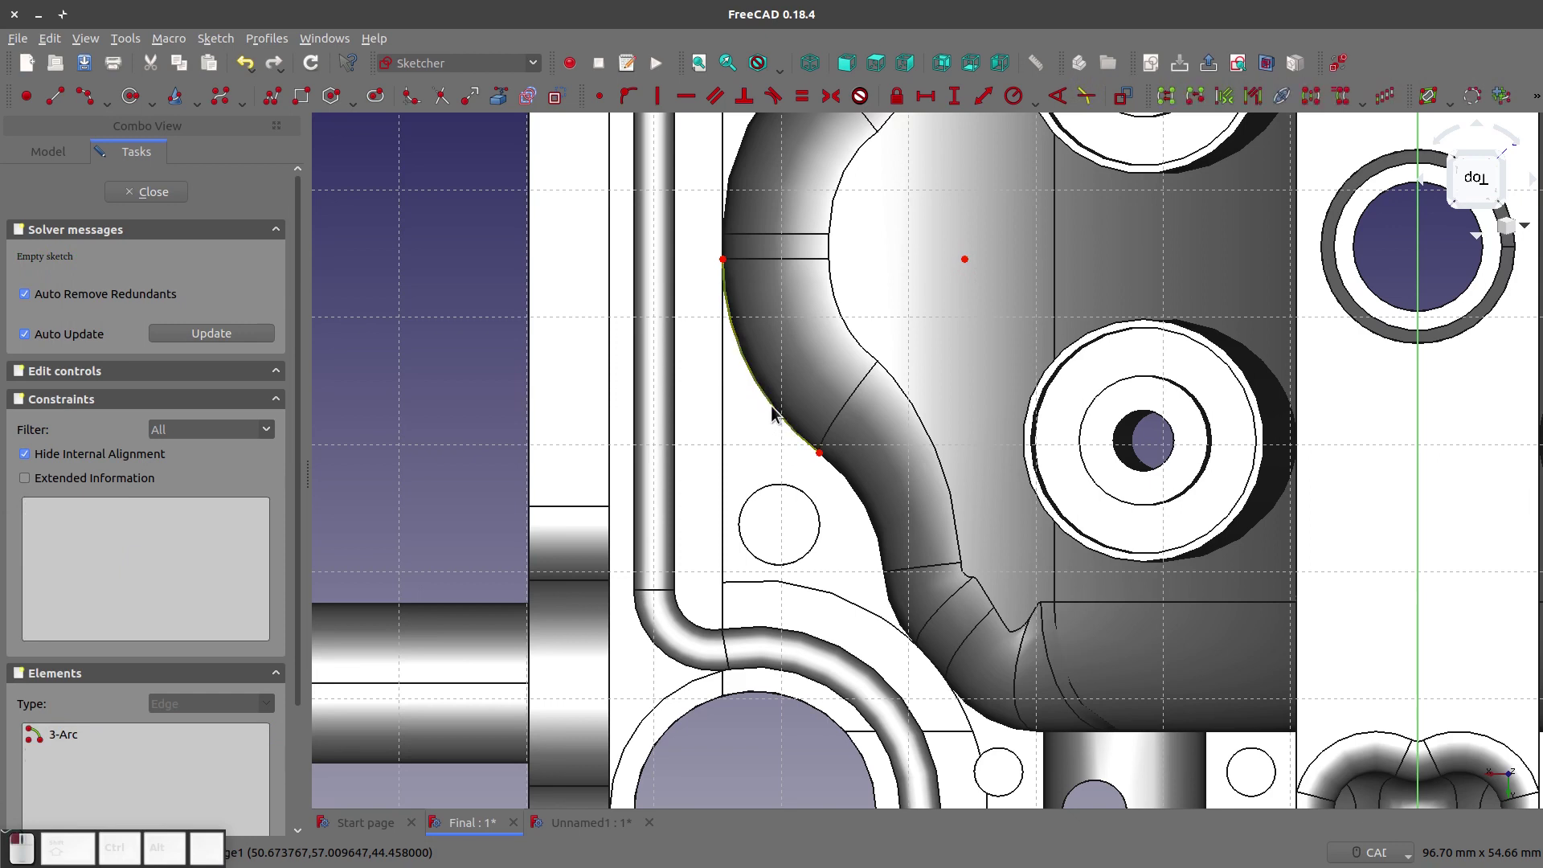
key("Delete")
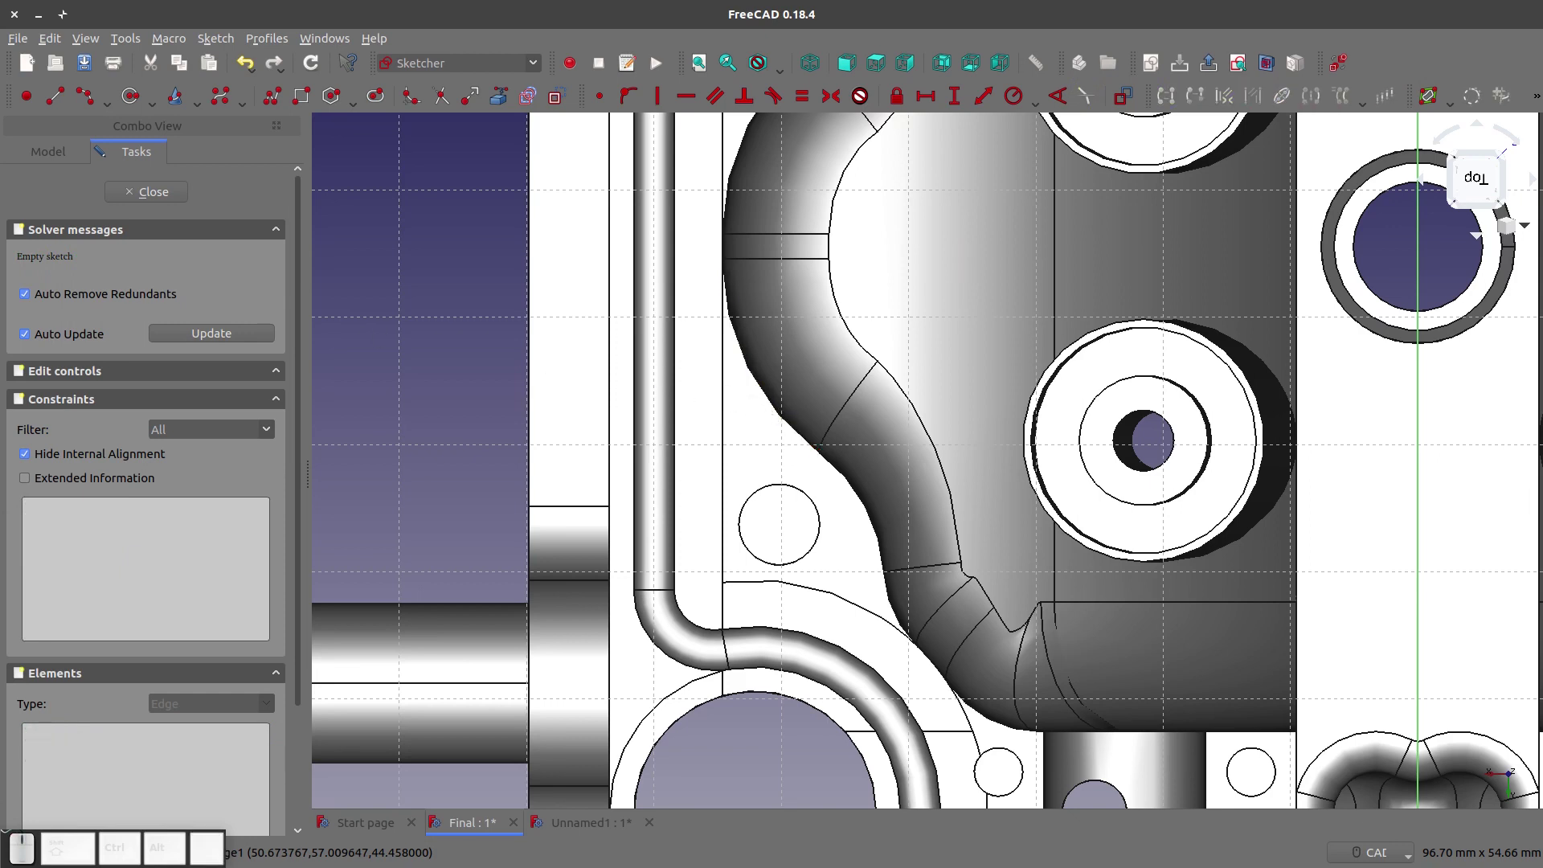